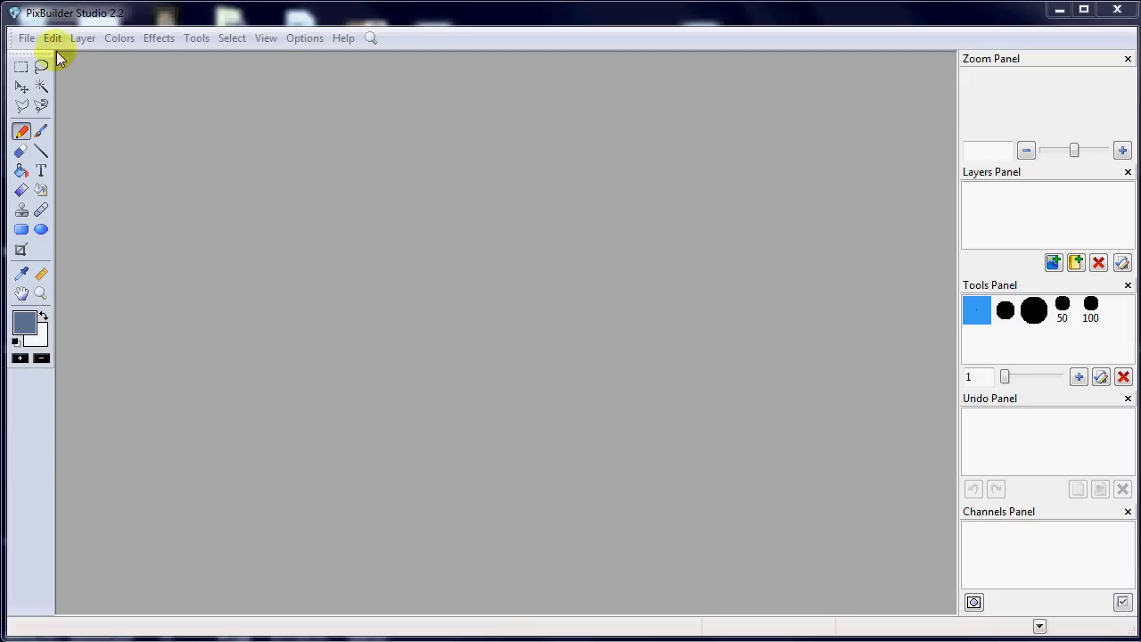
Open the waterskier.jpg photo from disk through File > Open.
{"action": "left_click", "coordinate": [27, 37]}
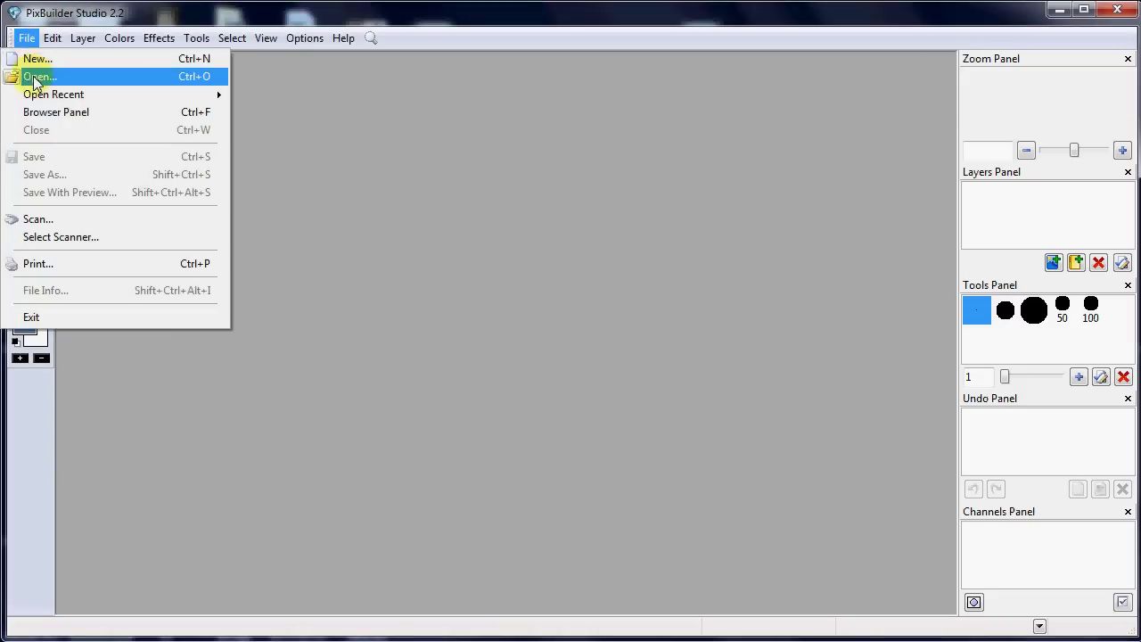
{"action": "left_click", "coordinate": [35, 76]}
{"action": "double_click", "coordinate": [443, 204]}
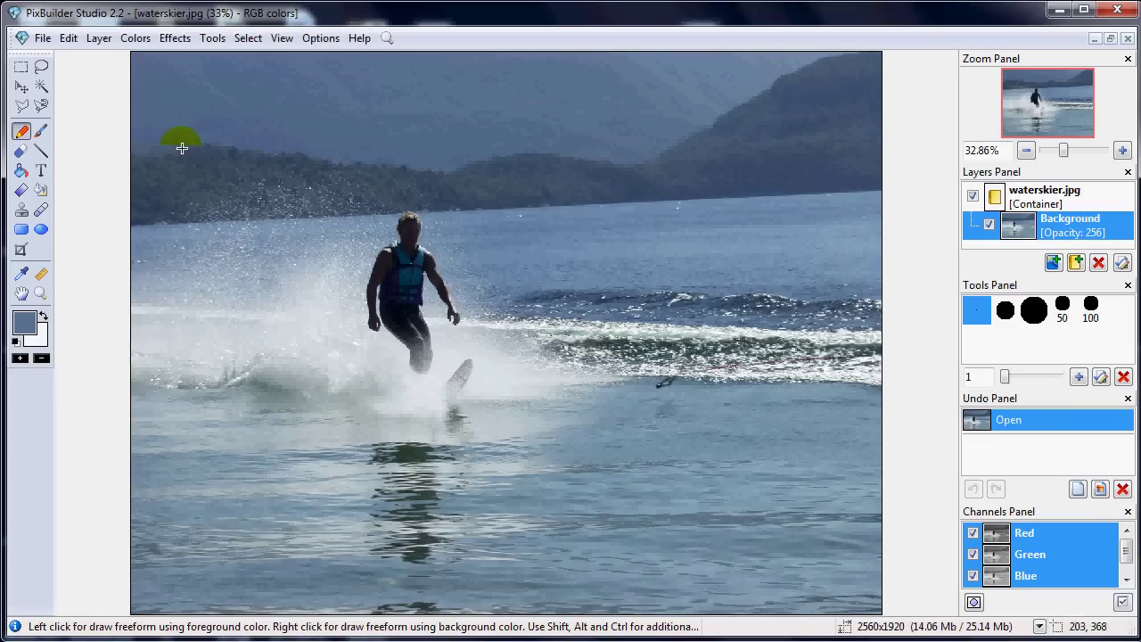
Rotate the photo by a custom angle of 2 degrees to level the horizon.
{"action": "left_click", "coordinate": [69, 37]}
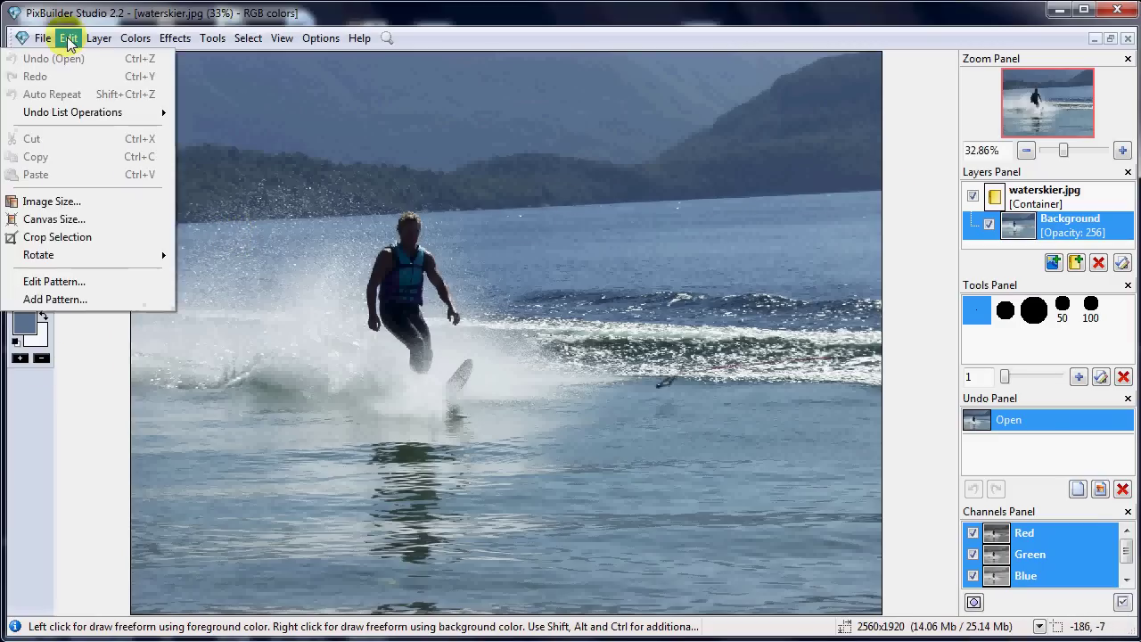
{"action": "left_click", "coordinate": [54, 256]}
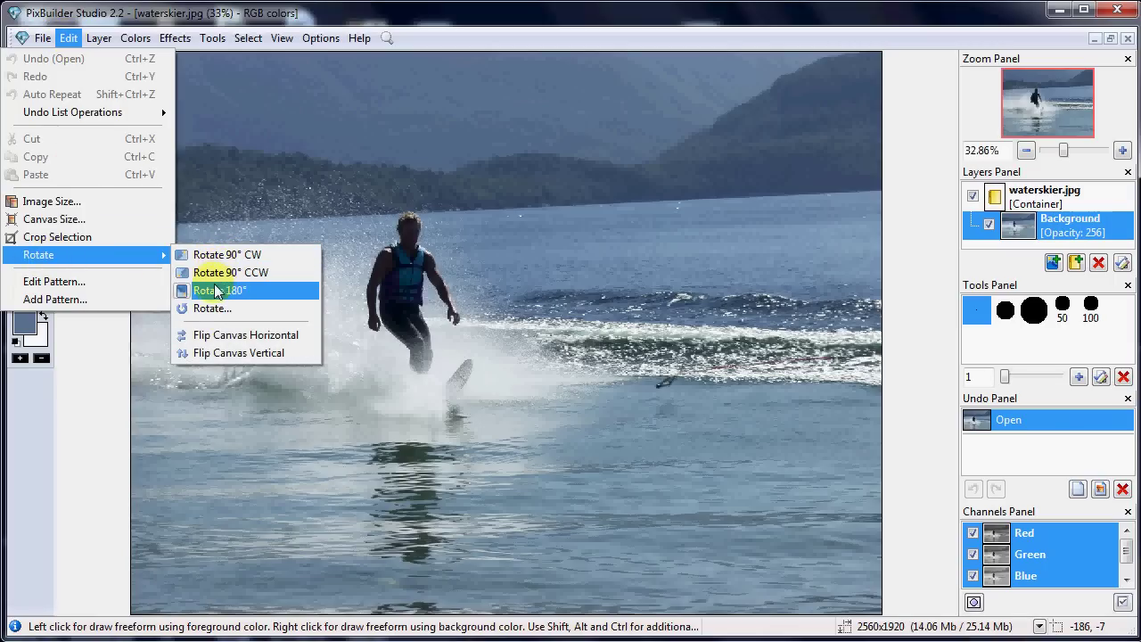
{"action": "left_click", "coordinate": [207, 309]}
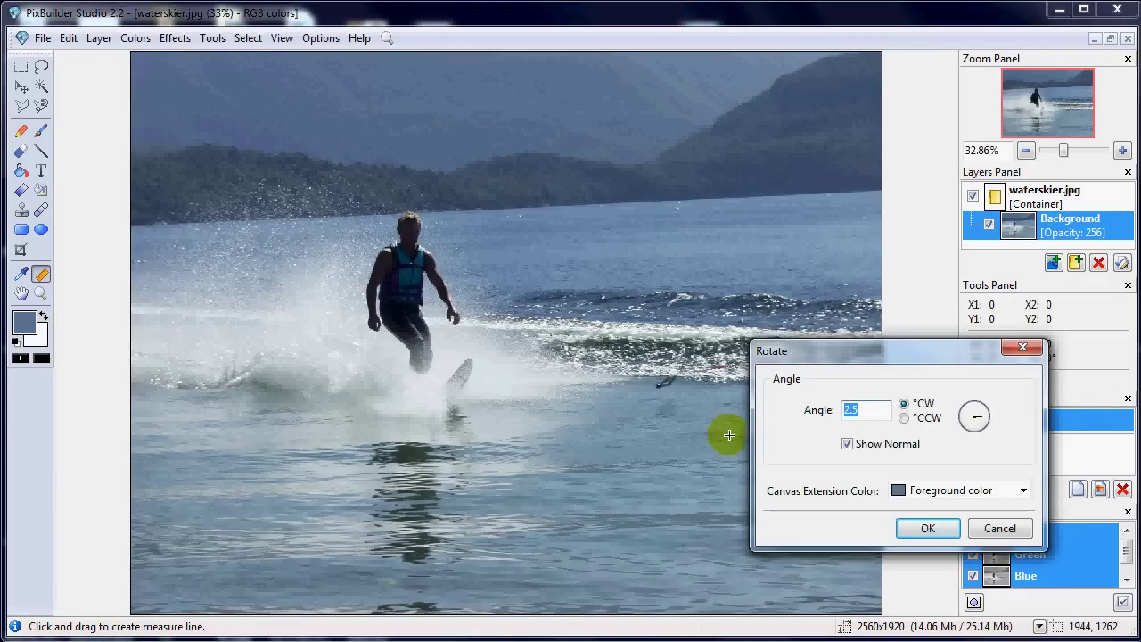
{"action": "left_click", "coordinate": [868, 409]}
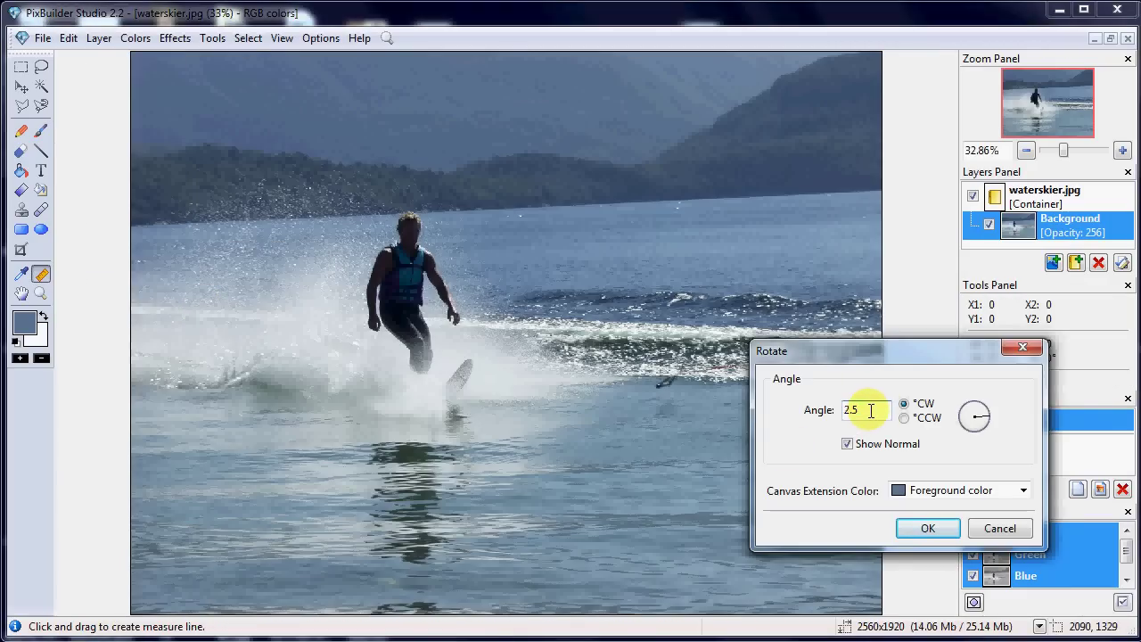
{"action": "left_click_drag", "start_coordinate": [871, 410], "coordinate": [811, 408]}
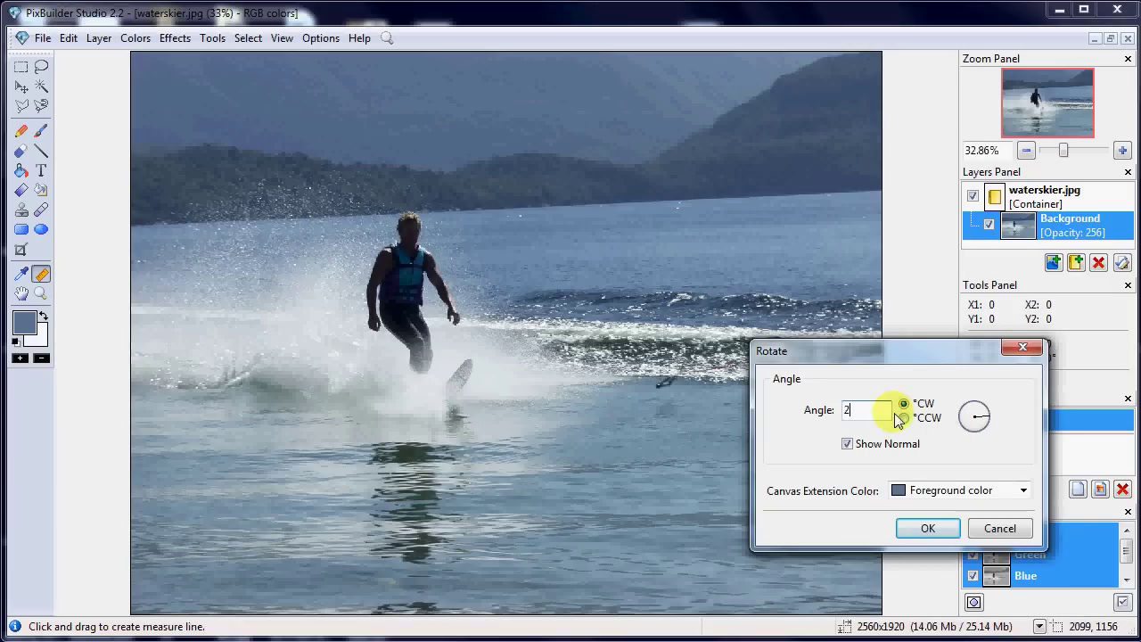
{"action": "left_click", "coordinate": [929, 529]}
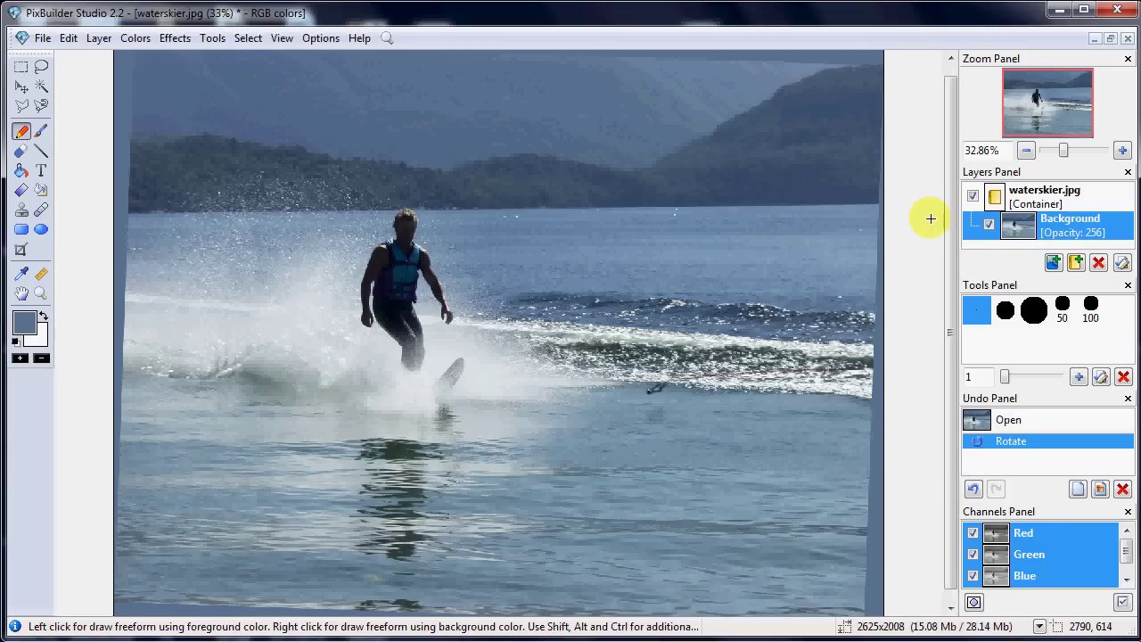
{"action": "left_click", "coordinate": [1026, 150]}
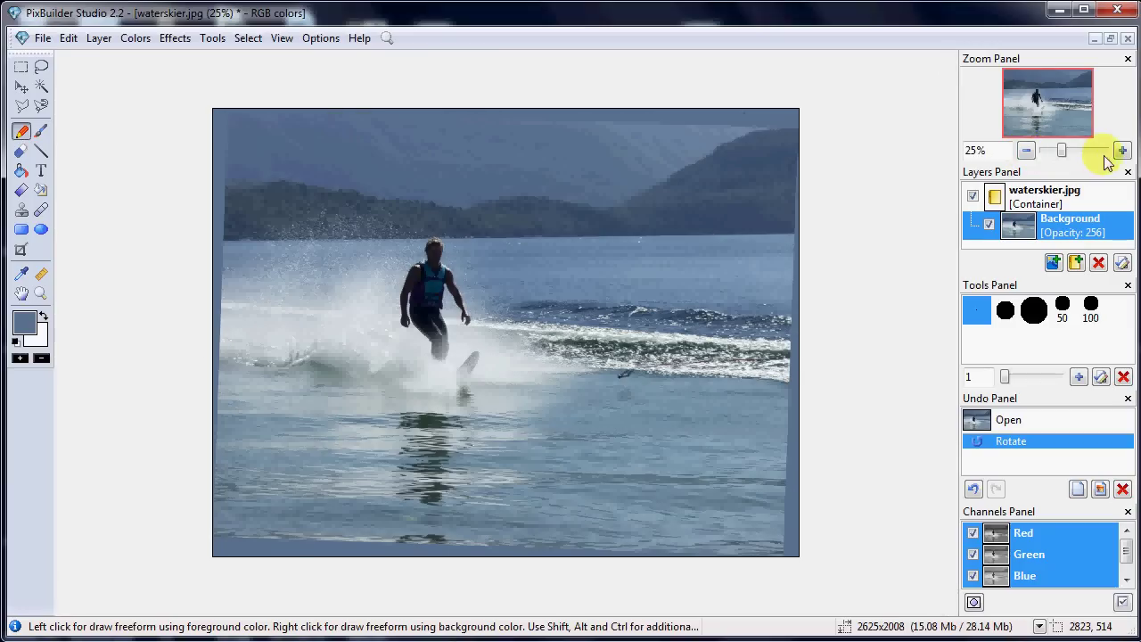
{"action": "left_click", "coordinate": [1122, 151]}
{"action": "left_click", "coordinate": [1027, 150]}
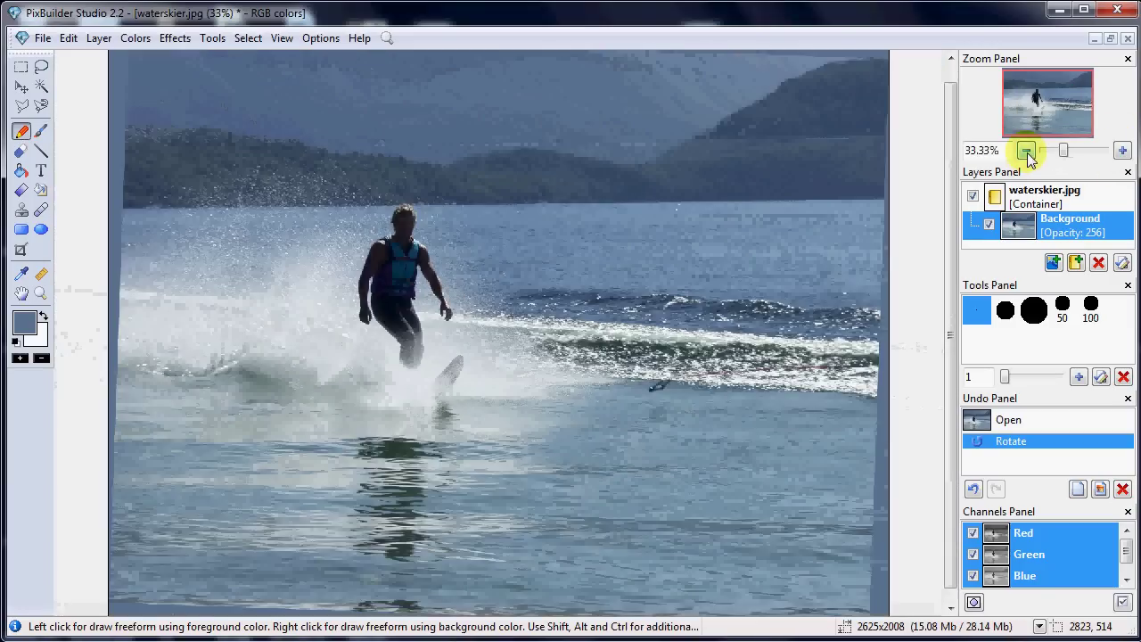
{"action": "left_click", "coordinate": [1027, 151]}
{"action": "left_click", "coordinate": [1123, 151]}
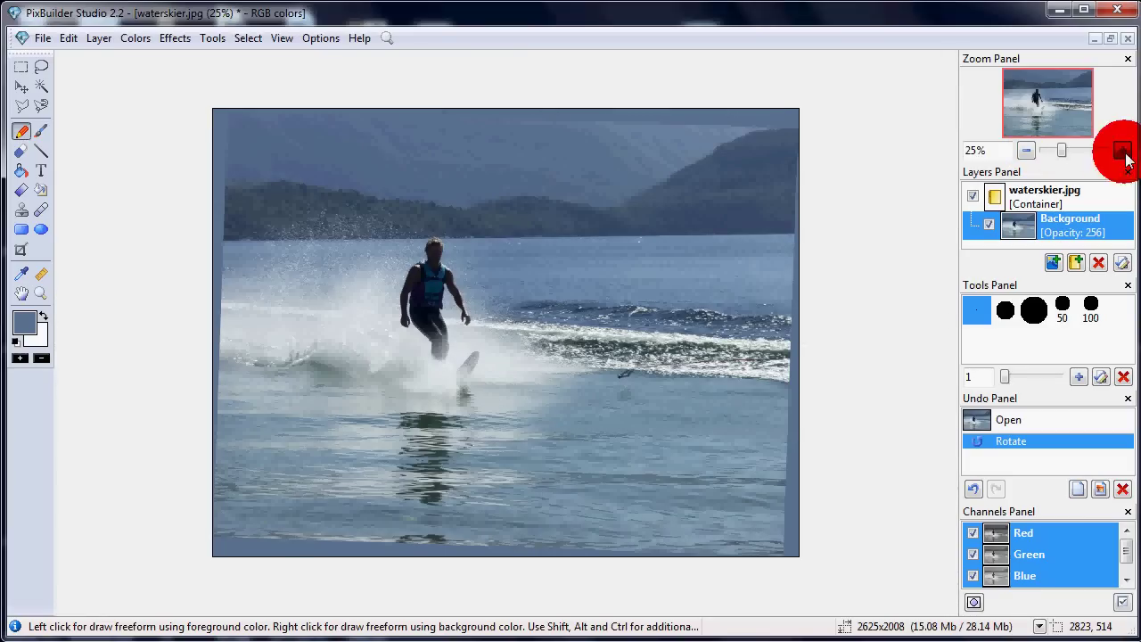
{"action": "left_click", "coordinate": [1122, 151]}
{"action": "left_click", "coordinate": [1122, 152]}
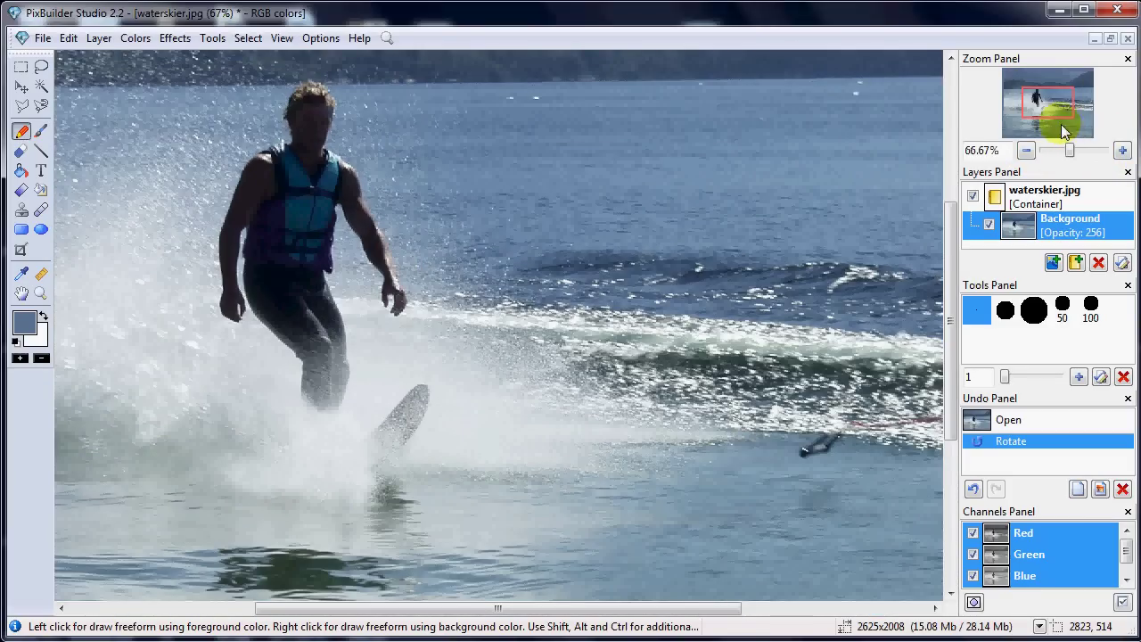
{"action": "mouse_move", "coordinate": [1051, 103]}
{"action": "left_mouse_down"}
{"action": "mouse_move", "coordinate": [1038, 95]}
{"action": "mouse_move", "coordinate": [1047, 102]}
{"action": "left_mouse_up"}
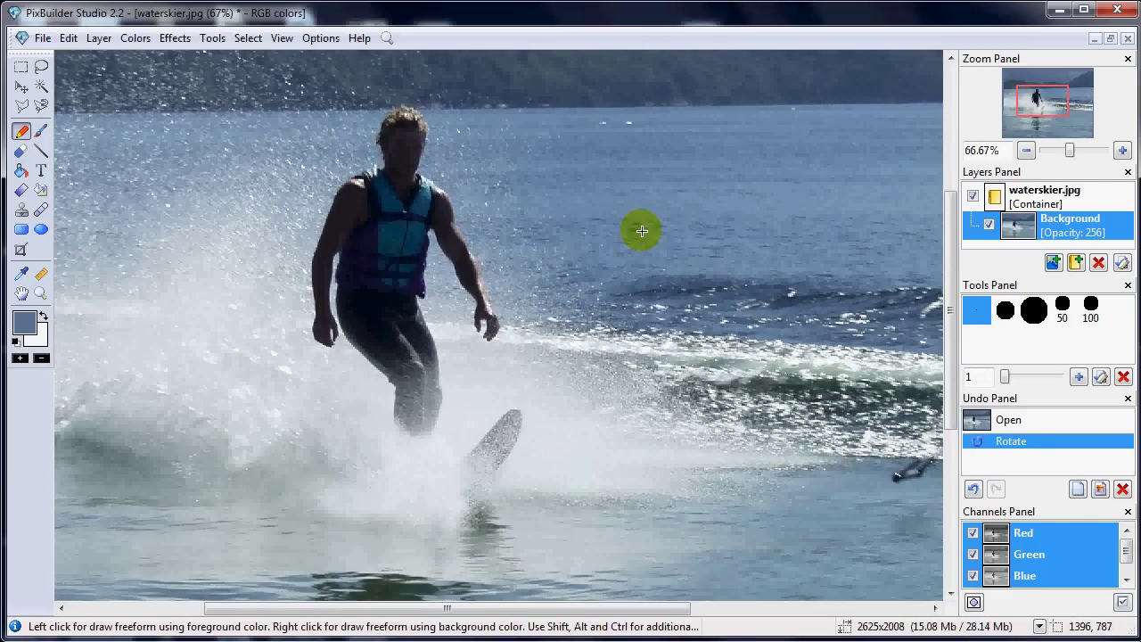
{"action": "key", "text": "space"}
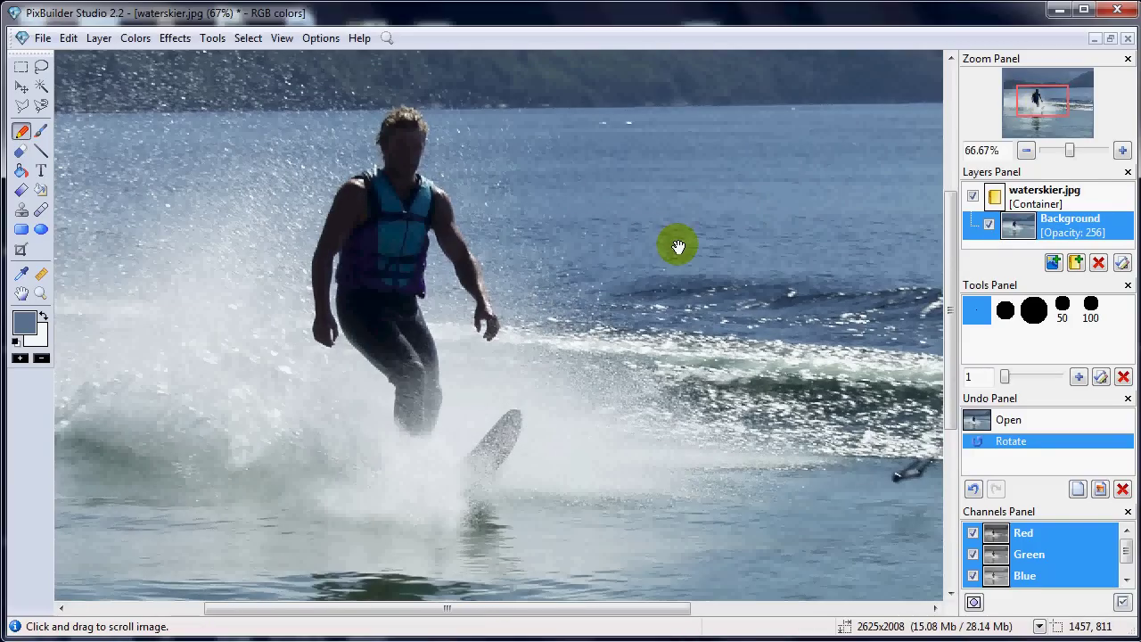
{"action": "mouse_move", "coordinate": [677, 247]}
{"action": "left_mouse_down"}
{"action": "mouse_move", "coordinate": [573, 172]}
{"action": "mouse_move", "coordinate": [713, 216]}
{"action": "mouse_move", "coordinate": [737, 257]}
{"action": "mouse_move", "coordinate": [729, 251]}
{"action": "left_mouse_up"}
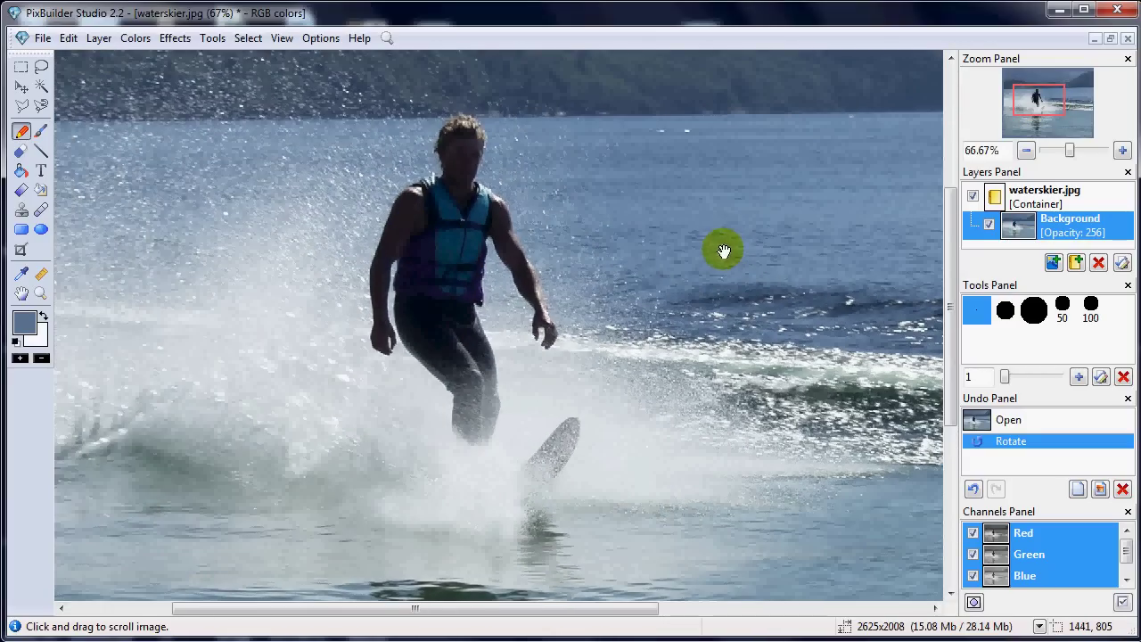
{"action": "left_click", "coordinate": [1026, 150]}
{"action": "left_click", "coordinate": [1026, 151]}
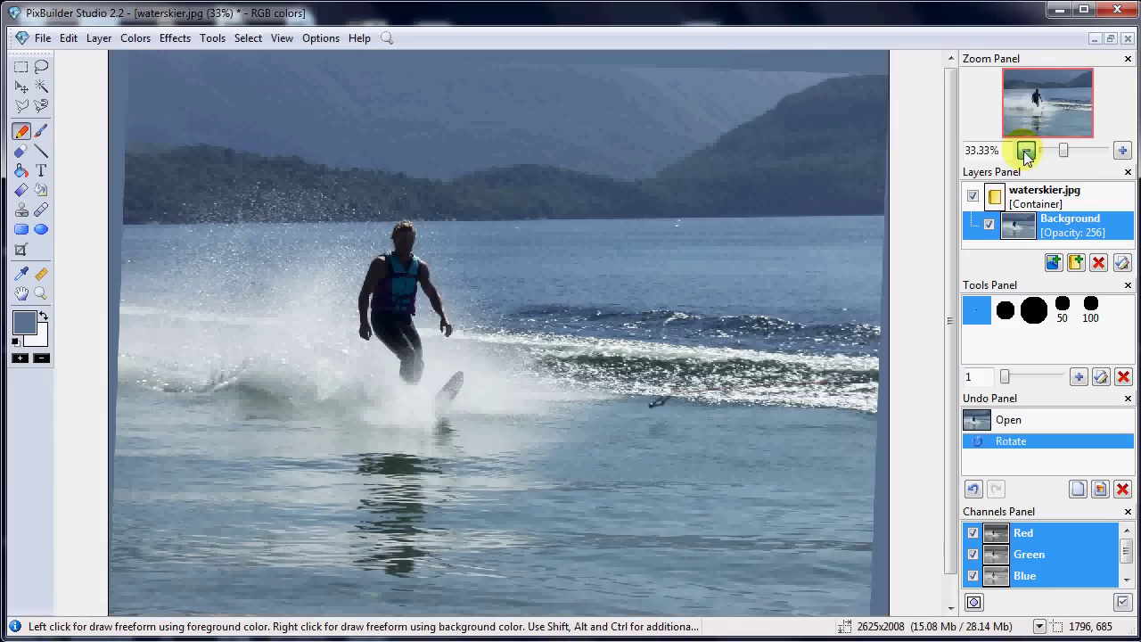
{"action": "left_click", "coordinate": [1026, 150]}
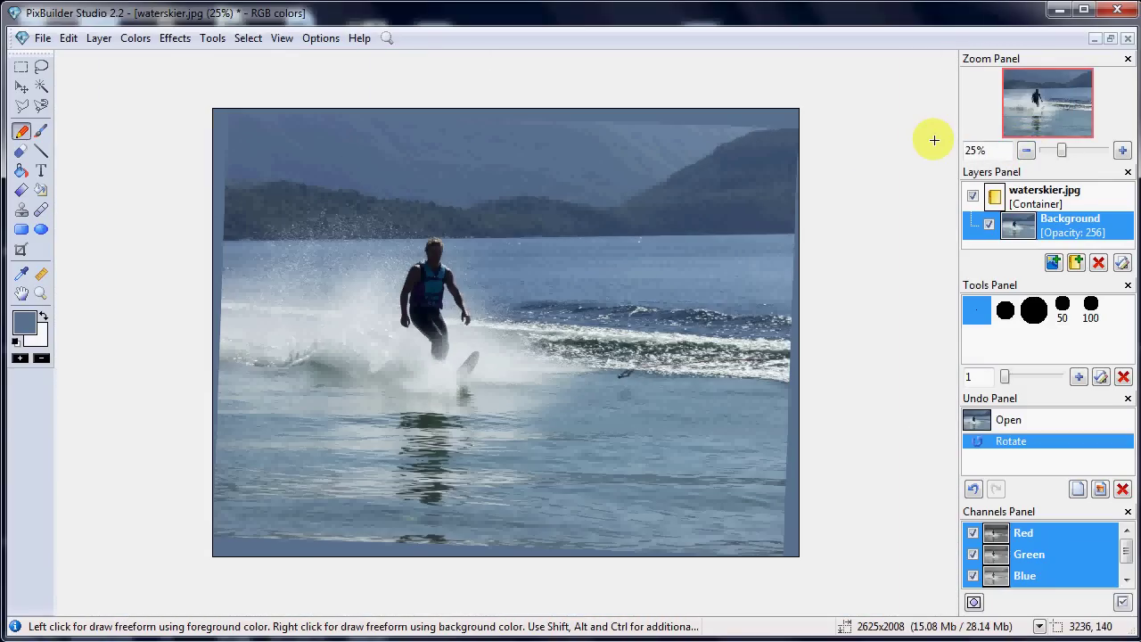
With the Crop tool, discard a first crop area and frame the skier at 4:3 instead.
{"action": "left_click", "coordinate": [20, 252]}
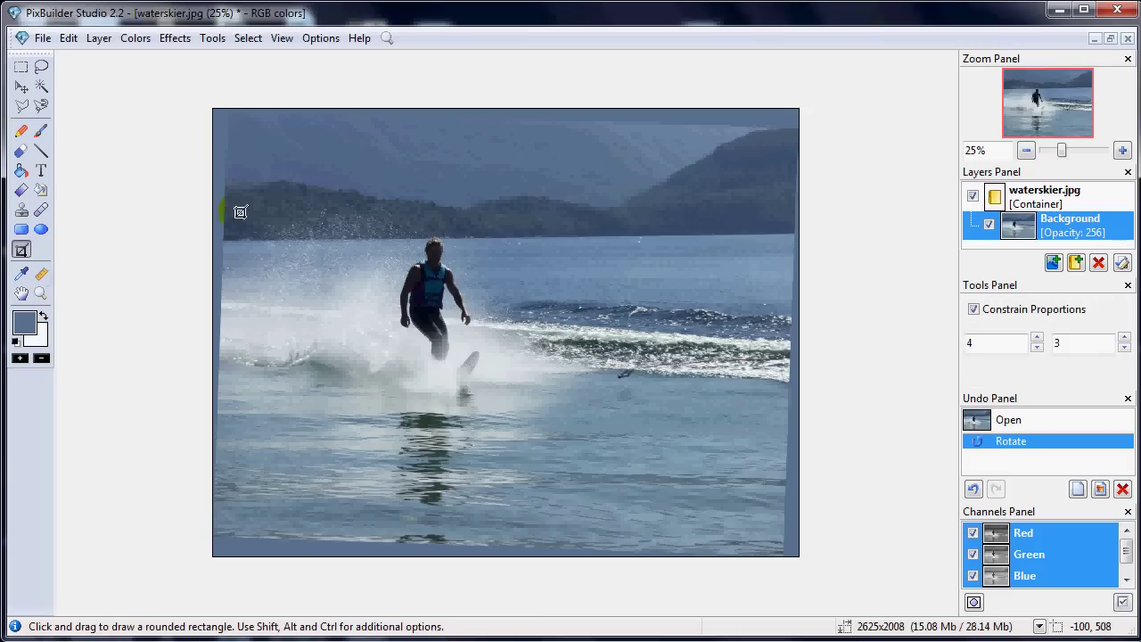
{"action": "left_click_drag", "start_coordinate": [279, 192], "coordinate": [654, 357]}
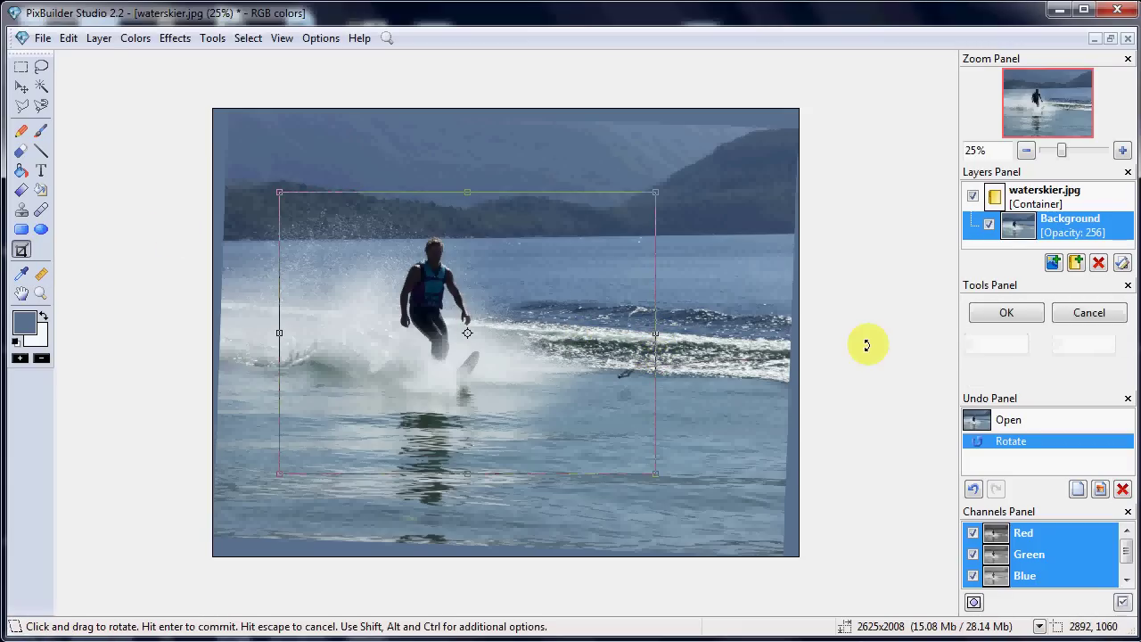
{"action": "left_click", "coordinate": [1088, 312]}
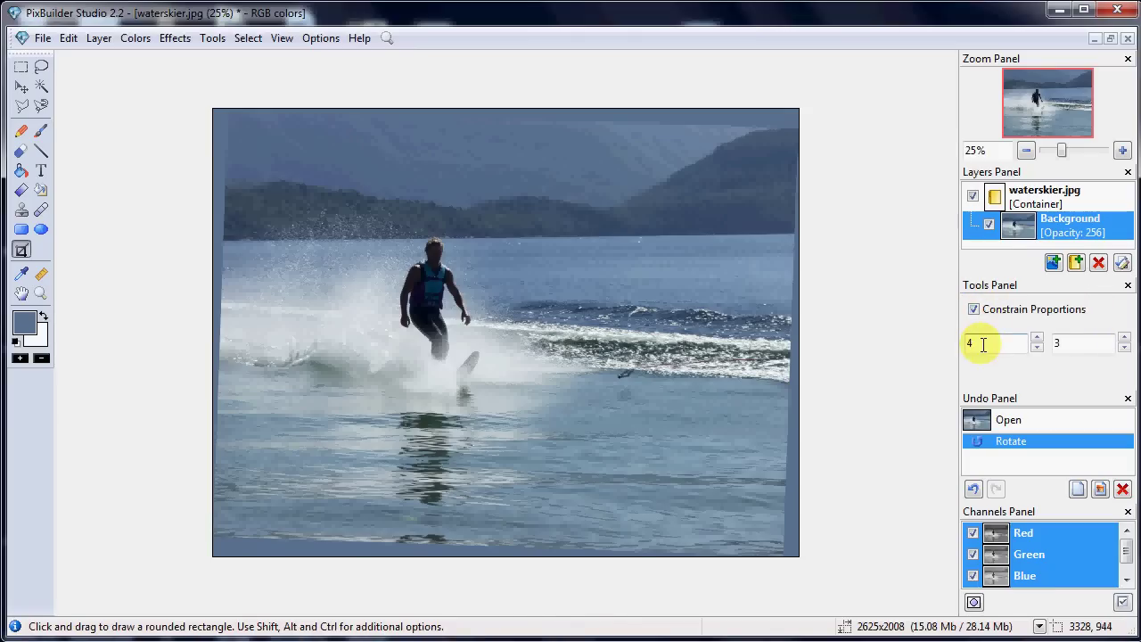
{"action": "left_click_drag", "start_coordinate": [321, 186], "coordinate": [685, 447]}
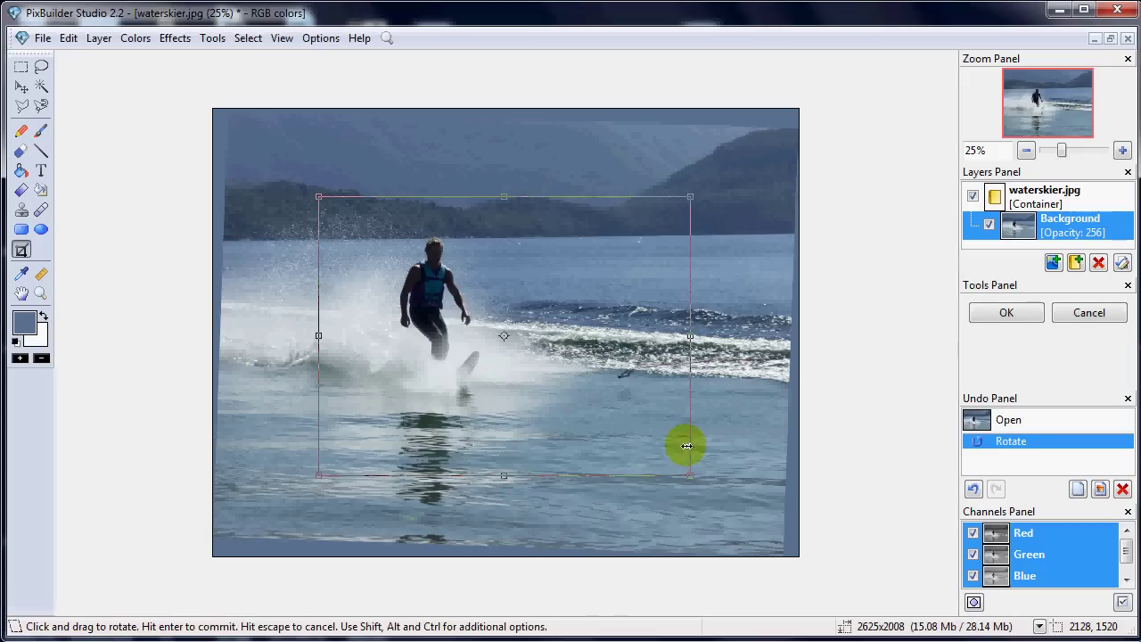
Turn off constrained proportions and crop to a wide 2244×1108 strip around the skier.
{"action": "left_click", "coordinate": [1077, 313]}
{"action": "left_click", "coordinate": [974, 310]}
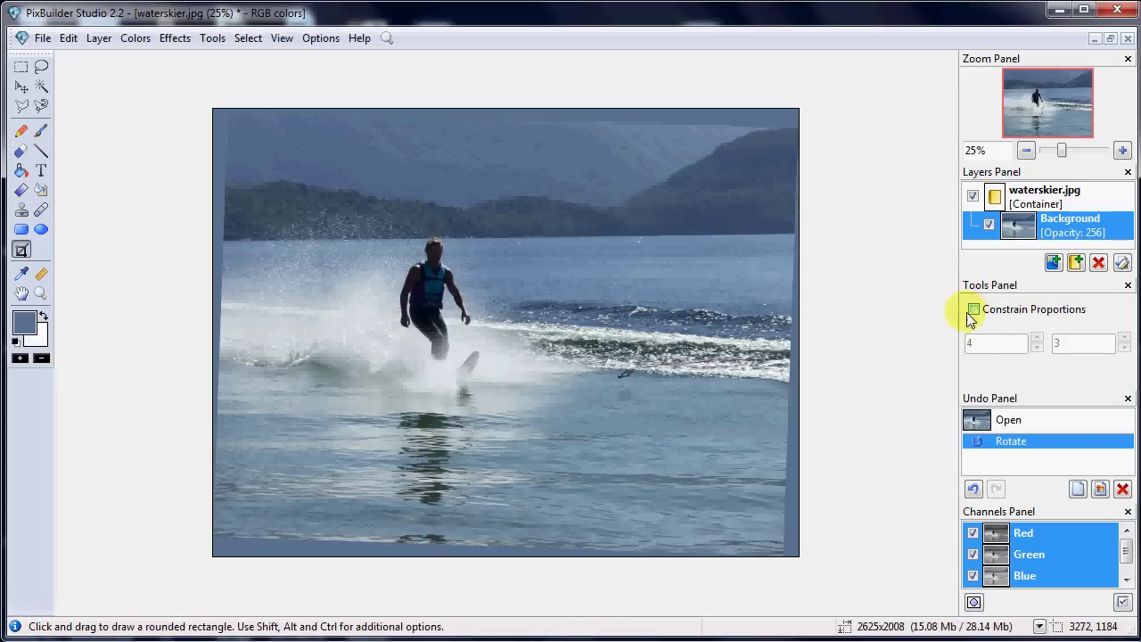
{"action": "mouse_move", "coordinate": [268, 188]}
{"action": "left_mouse_down"}
{"action": "mouse_move", "coordinate": [577, 430]}
{"action": "mouse_move", "coordinate": [759, 415]}
{"action": "mouse_move", "coordinate": [768, 434]}
{"action": "left_mouse_up"}
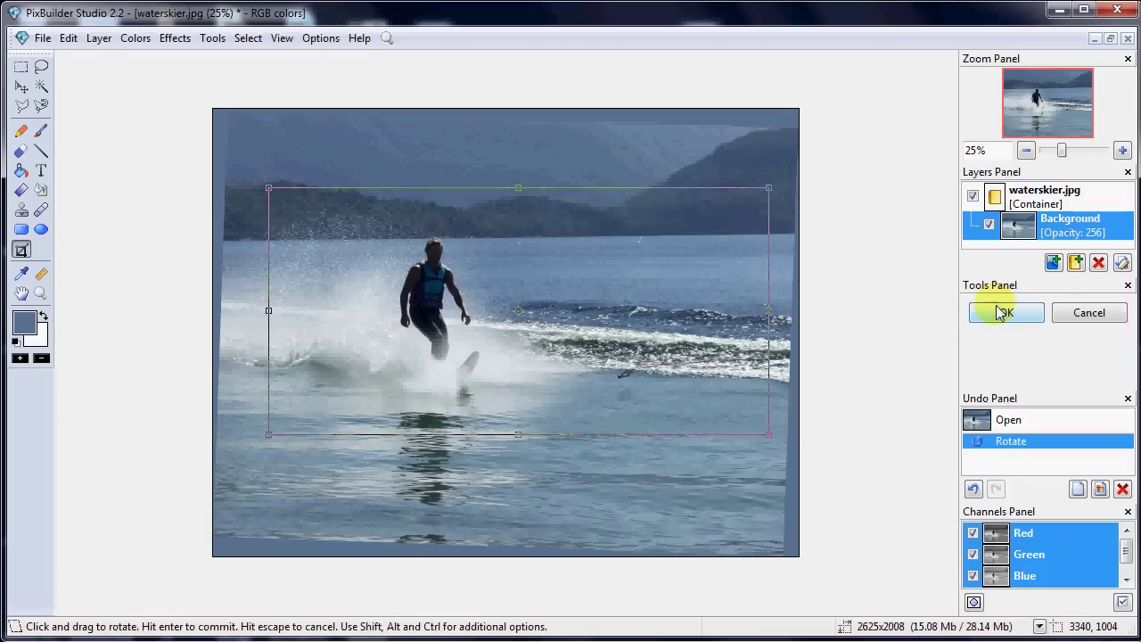
{"action": "left_click", "coordinate": [1005, 314]}
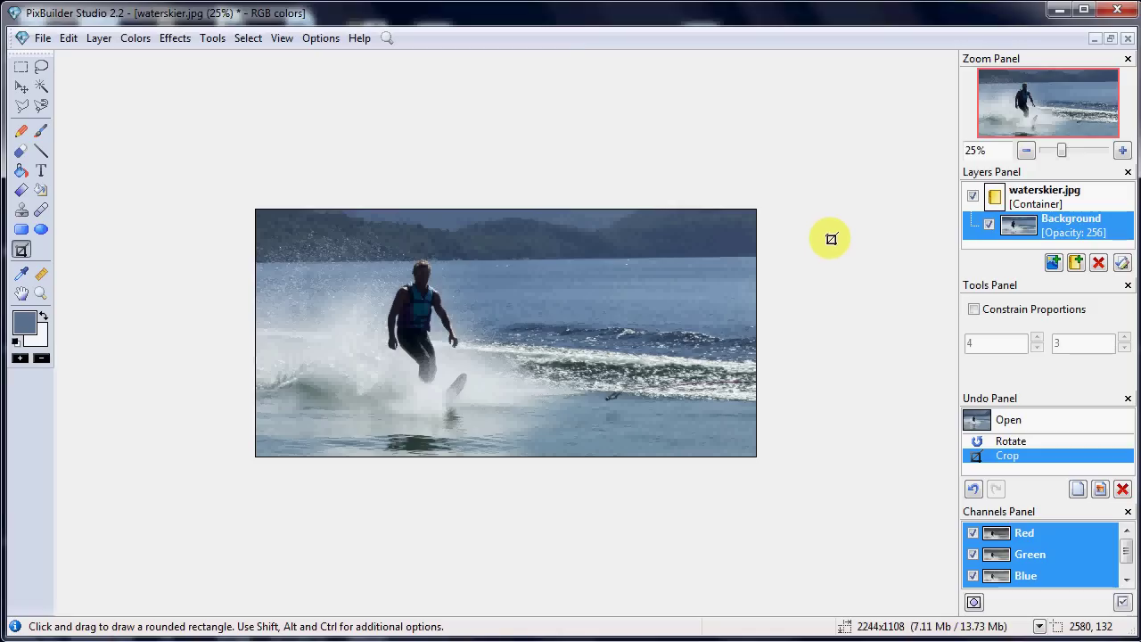
{"action": "mouse_move", "coordinate": [624, 311]}
{"action": "left_mouse_down"}
{"action": "mouse_move", "coordinate": [603, 288]}
{"action": "mouse_move", "coordinate": [613, 276]}
{"action": "left_mouse_up"}
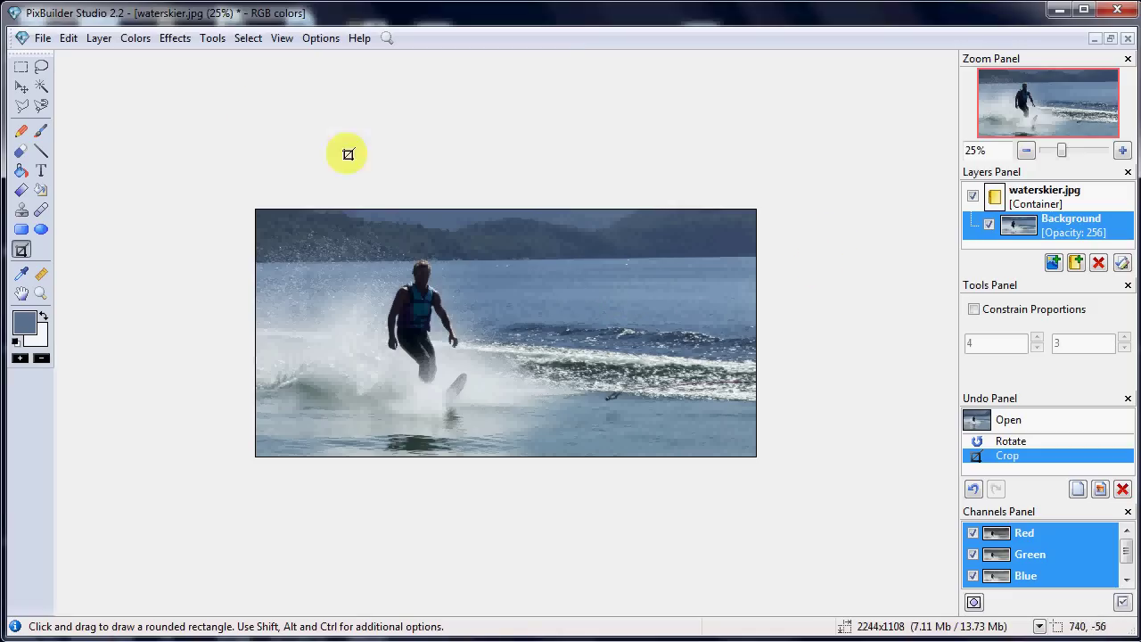
Bring up the Colors menu of colour adjustments.
{"action": "left_click", "coordinate": [133, 40]}
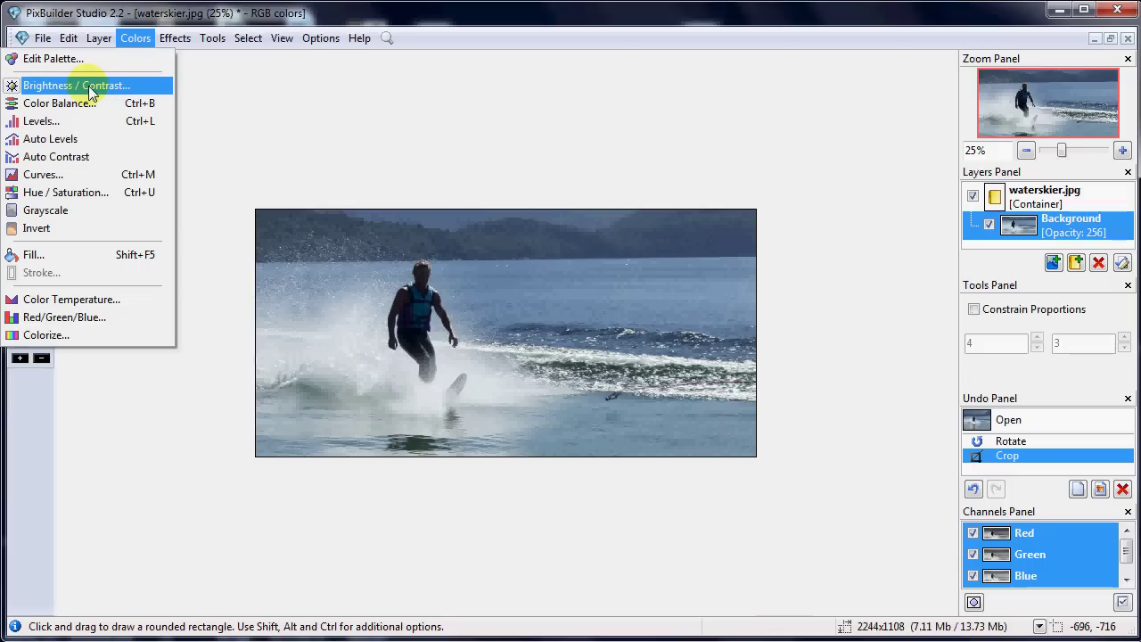
Apply brightness 10 and contrast 13, comparing the preview with the original before confirming.
{"action": "left_click", "coordinate": [90, 85]}
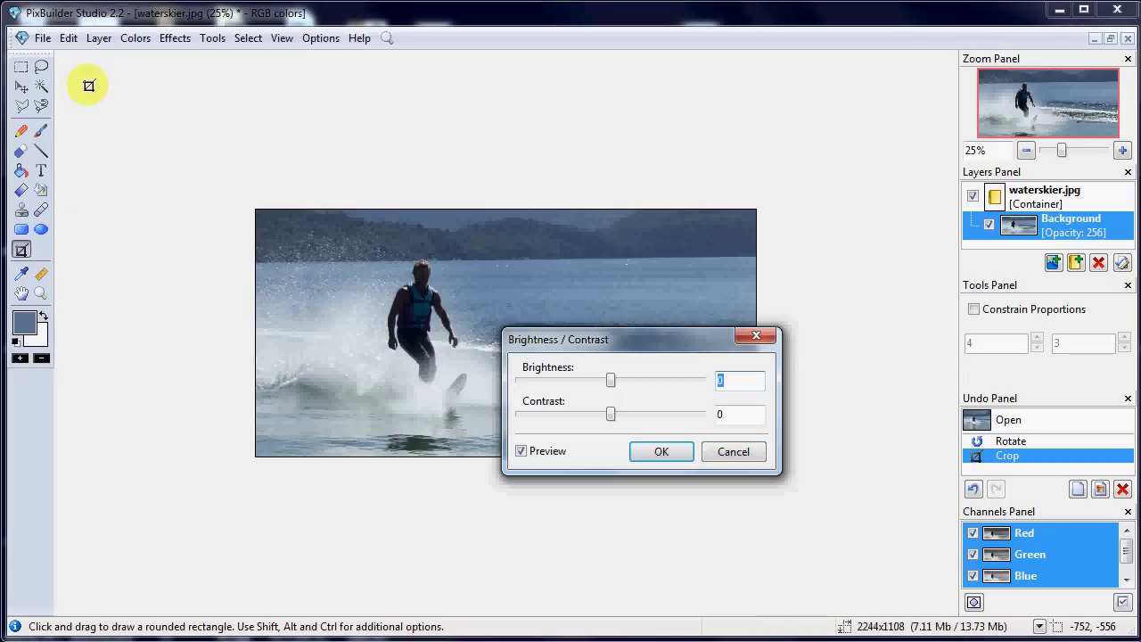
{"action": "left_click_drag", "start_coordinate": [648, 353], "coordinate": [764, 435]}
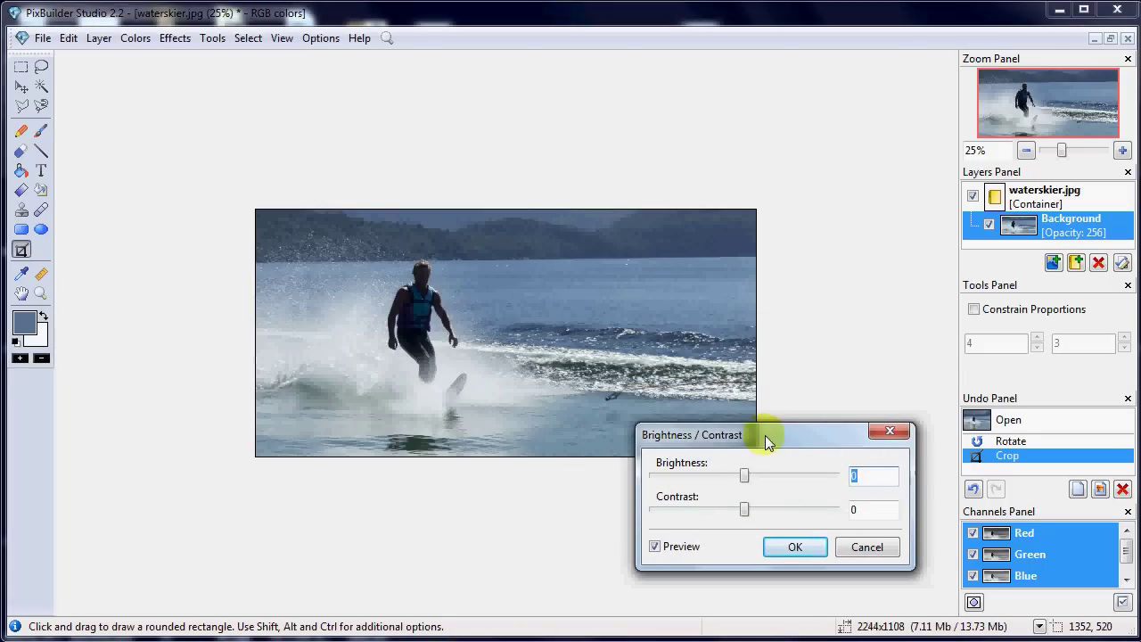
{"action": "left_click_drag", "start_coordinate": [744, 475], "coordinate": [756, 502]}
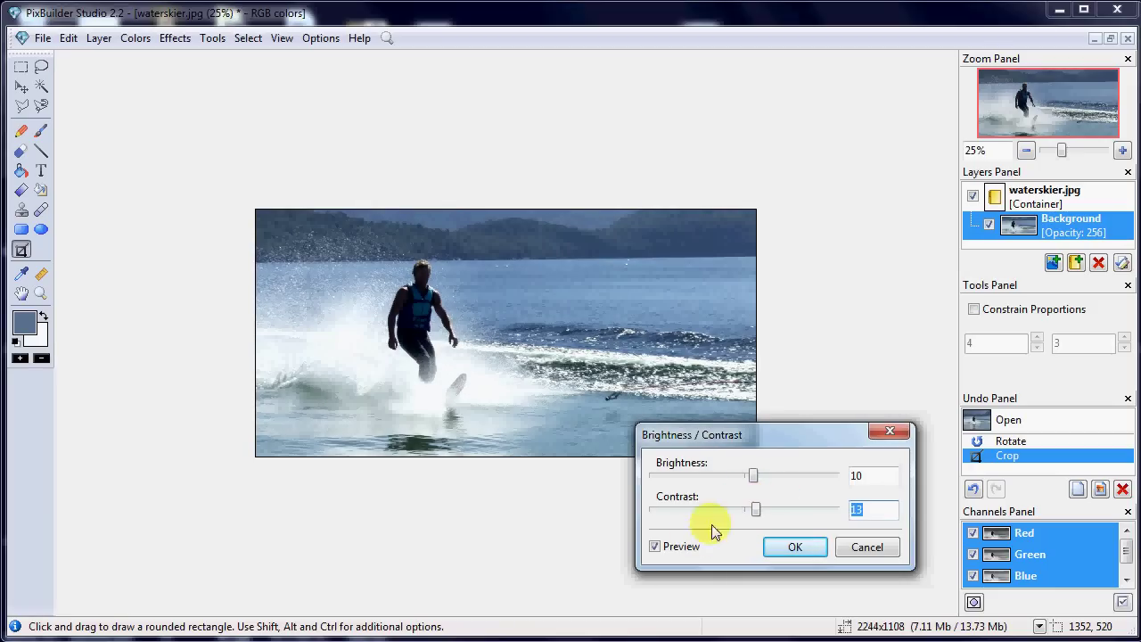
{"action": "left_click", "coordinate": [655, 547]}
{"action": "left_click", "coordinate": [655, 546]}
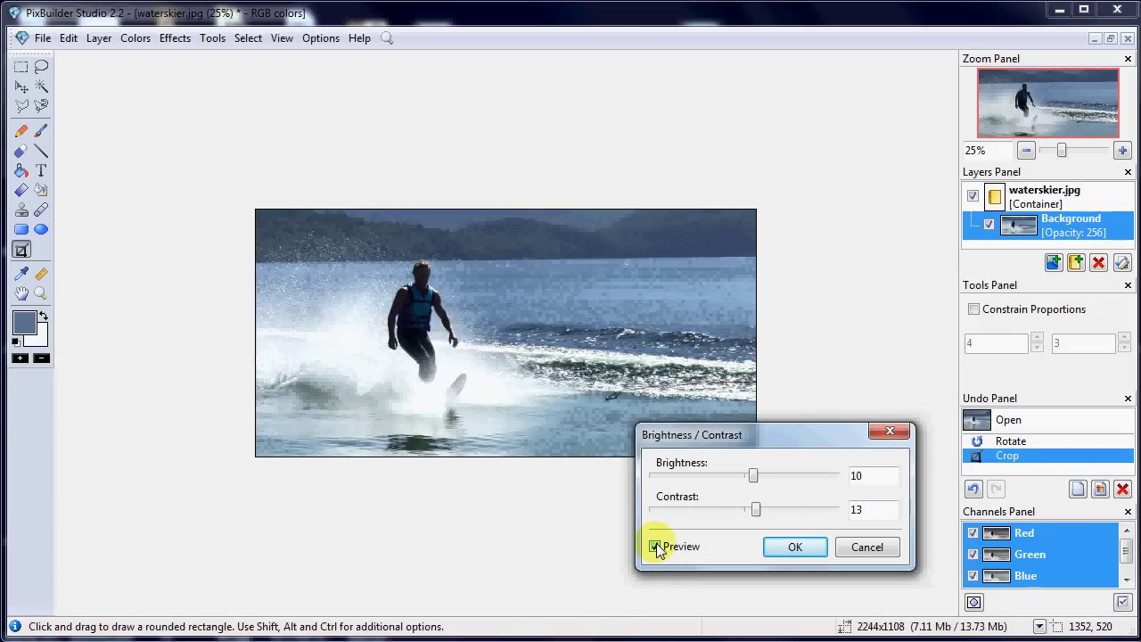
{"action": "left_click", "coordinate": [655, 547]}
{"action": "left_click", "coordinate": [655, 547]}
{"action": "left_click", "coordinate": [796, 546]}
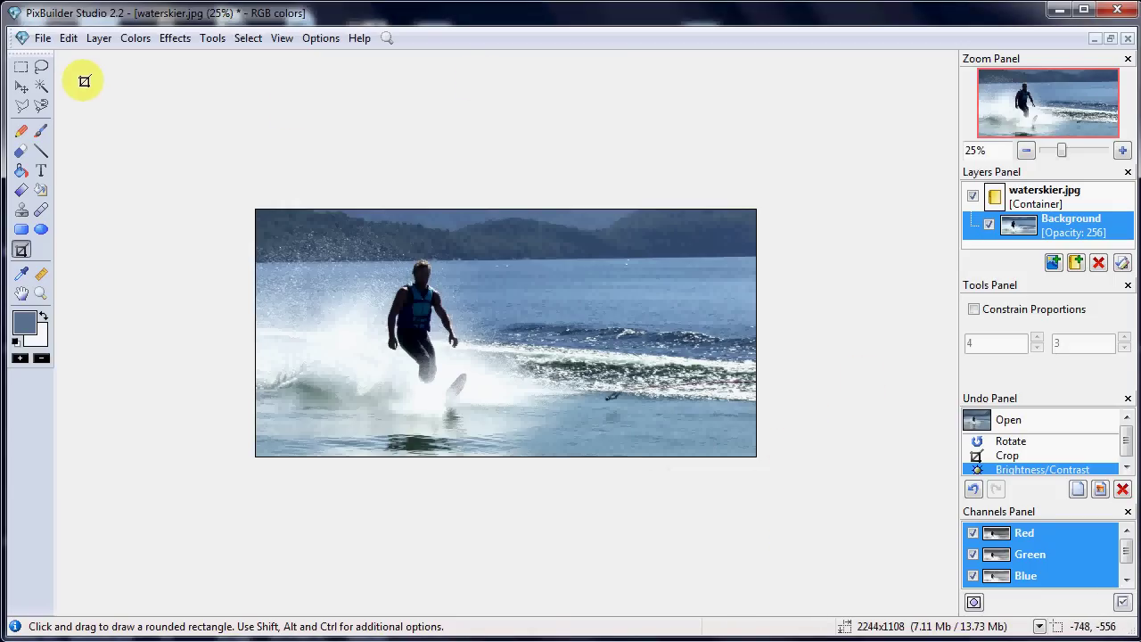
Scale the image to 800 × 395 pixels with proportions constrained via Image Size.
{"action": "left_click", "coordinate": [71, 39]}
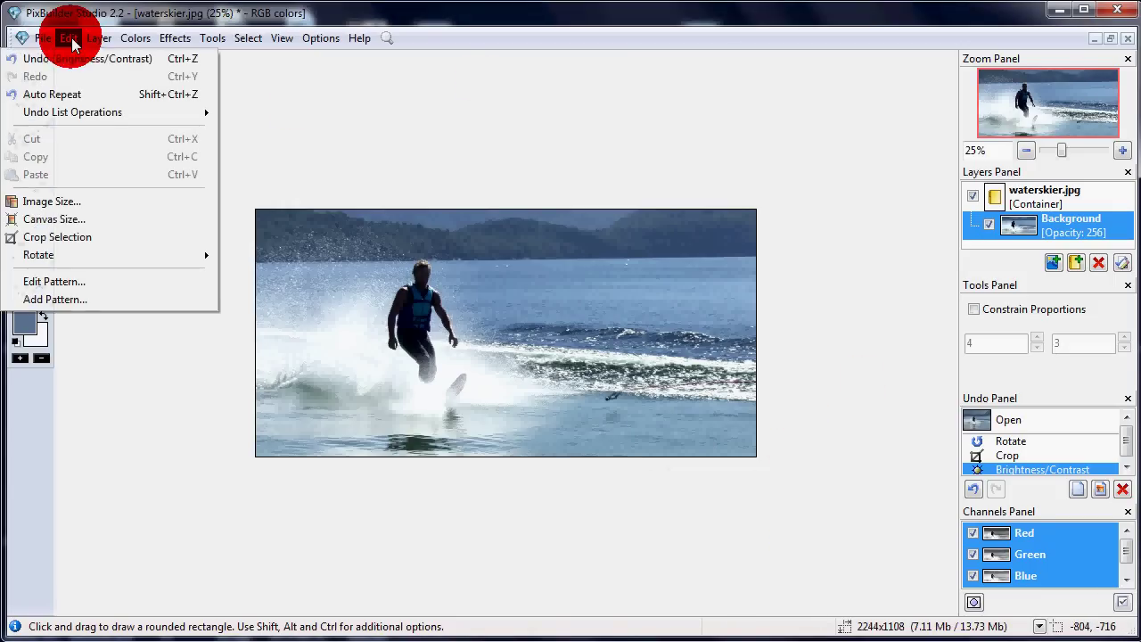
{"action": "left_click", "coordinate": [64, 205]}
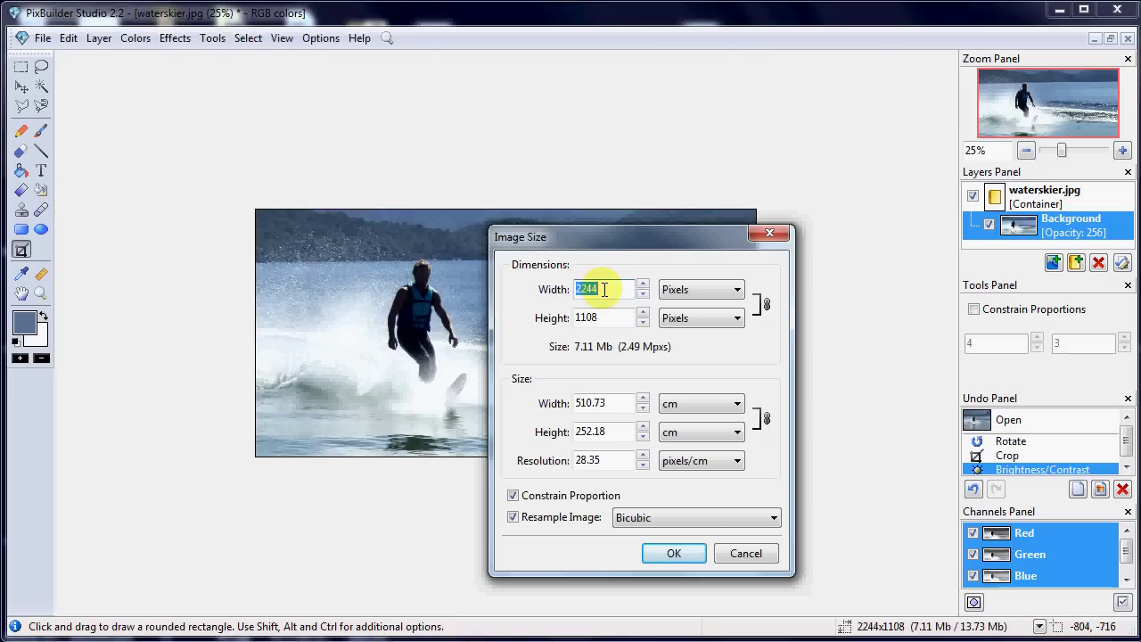
{"action": "left_click_drag", "start_coordinate": [631, 241], "coordinate": [790, 192]}
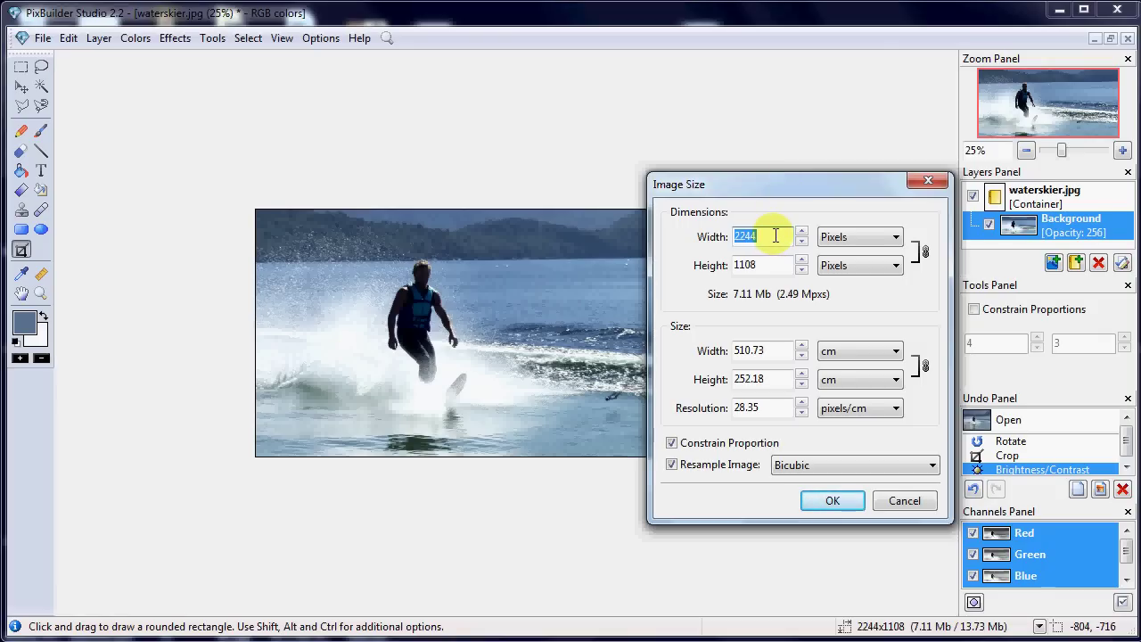
{"action": "type", "text": "800"}
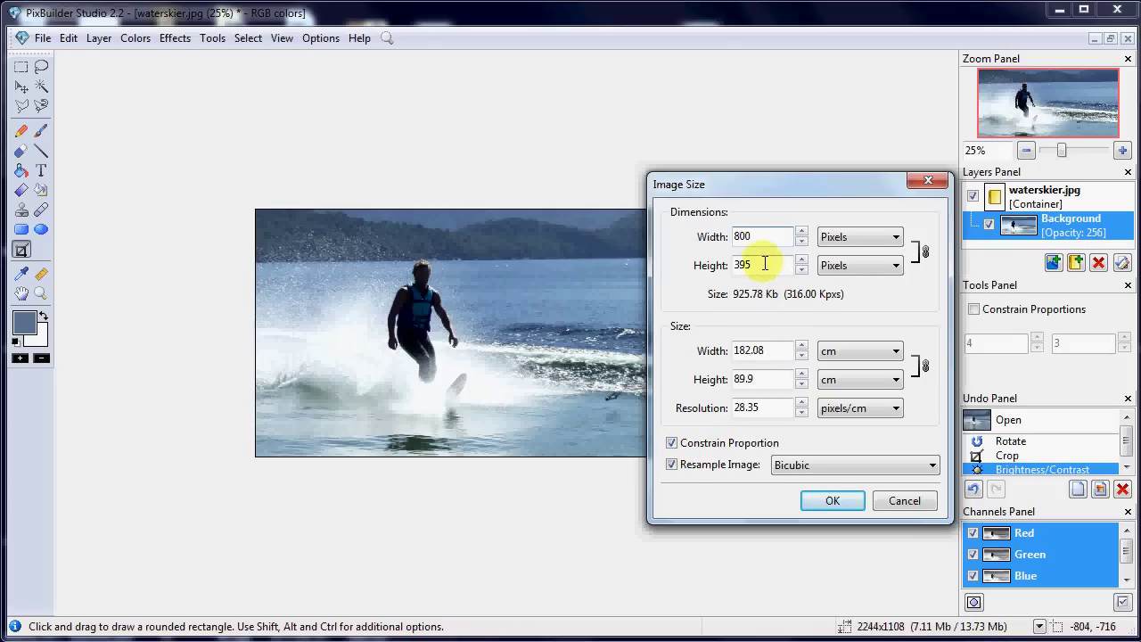
{"action": "left_click", "coordinate": [763, 237]}
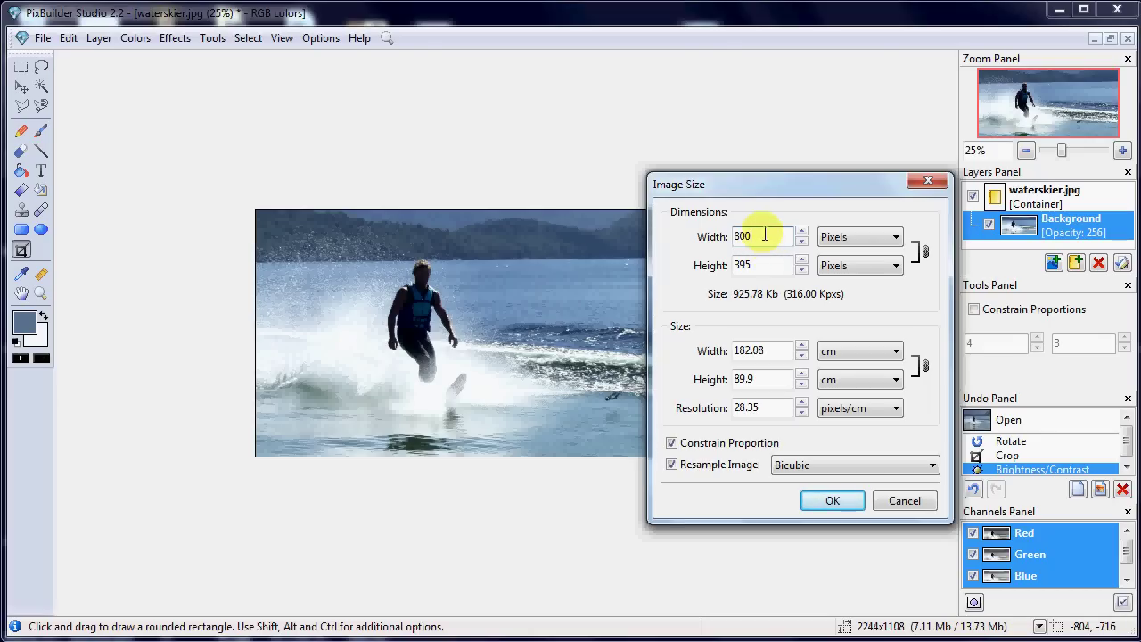
{"action": "left_click", "coordinate": [830, 503]}
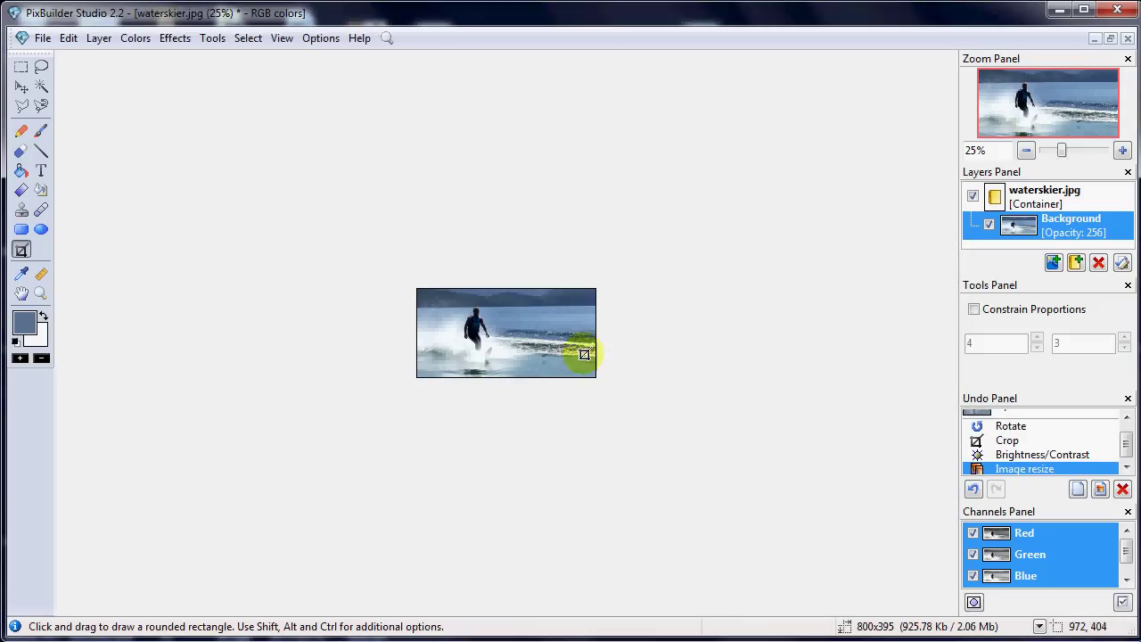
Zoom the resized photo in to 100% and bring up the File menu.
{"action": "left_click", "coordinate": [1122, 151]}
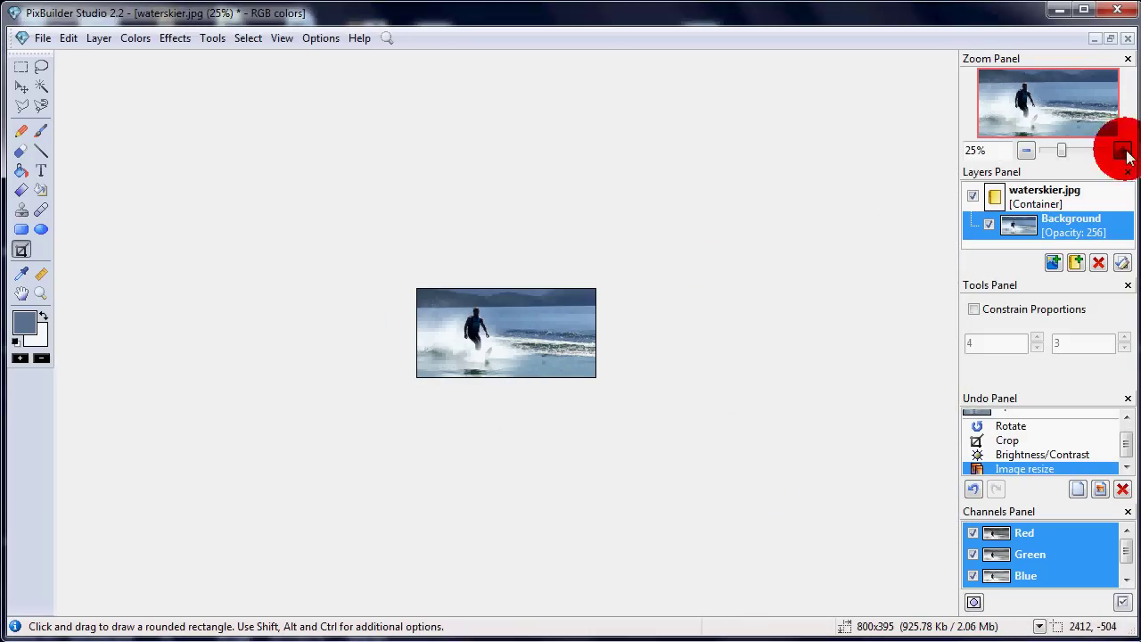
{"action": "left_click", "coordinate": [1122, 151]}
{"action": "left_click", "coordinate": [1122, 151]}
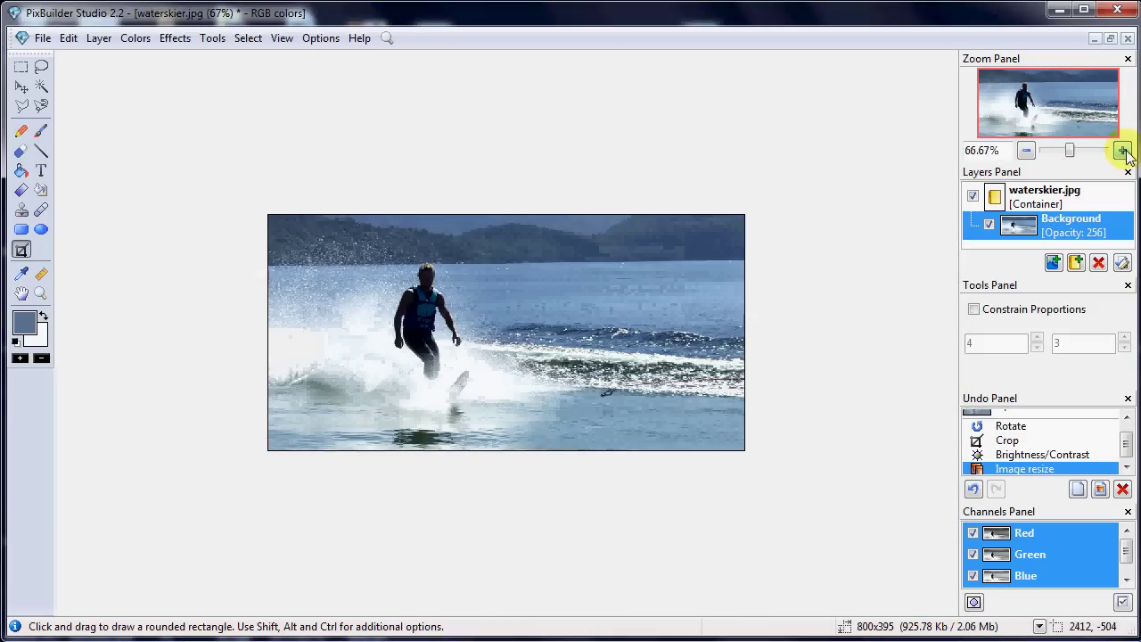
{"action": "left_click", "coordinate": [1122, 151]}
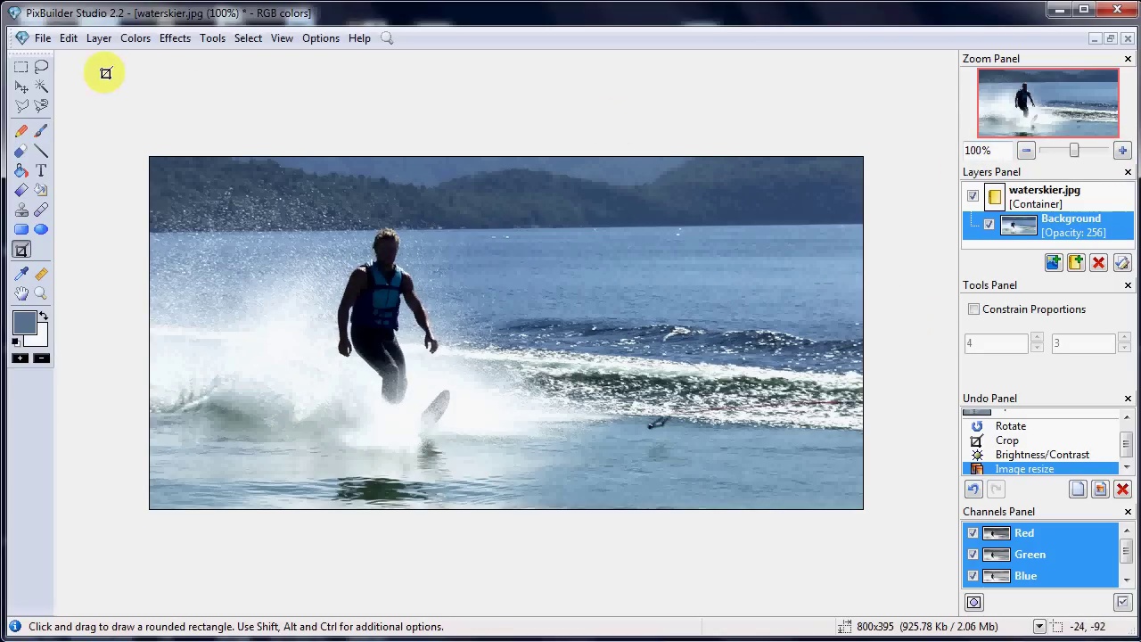
{"action": "left_click", "coordinate": [41, 40]}
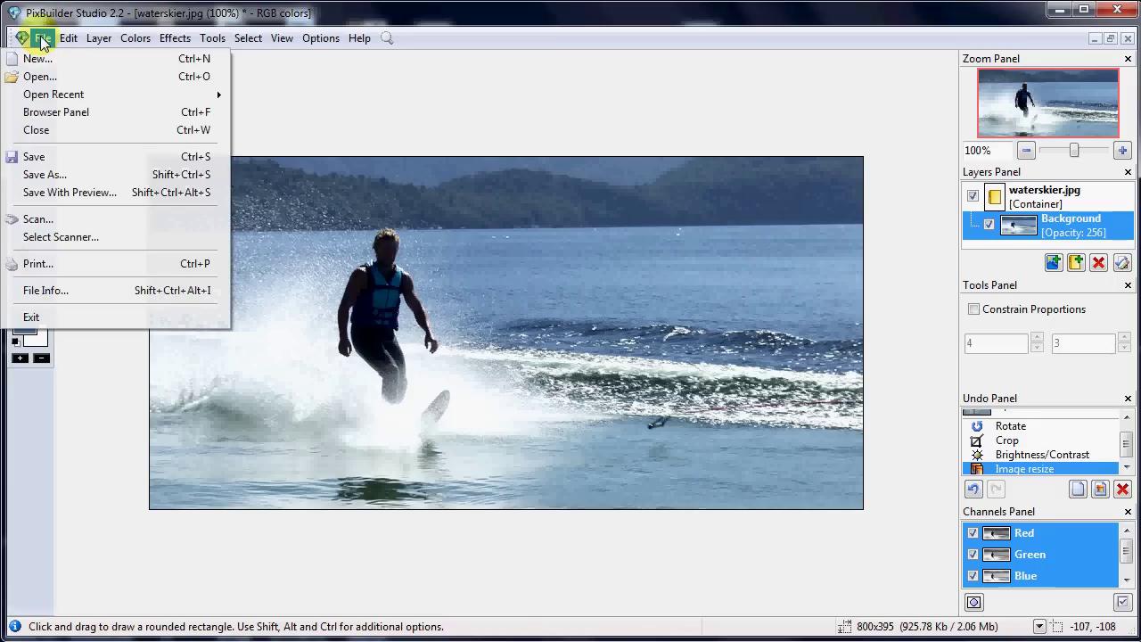
Save the photo as waterskier800.jpg in the manapouri folder.
{"action": "left_click", "coordinate": [54, 174]}
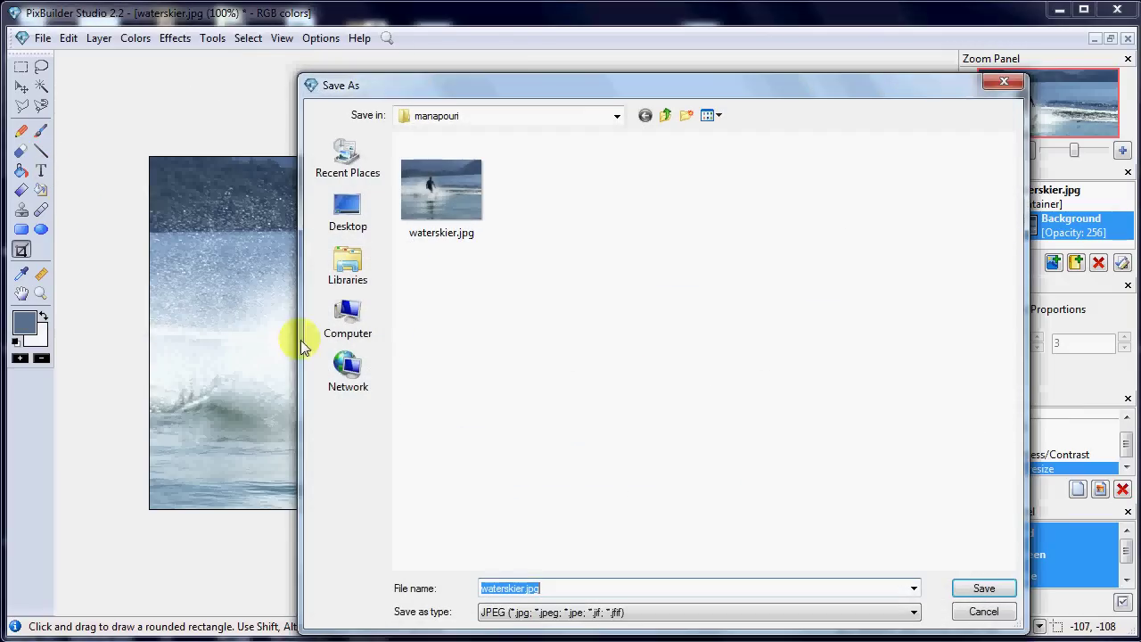
{"action": "left_click", "coordinate": [534, 88]}
{"action": "left_click_drag", "start_coordinate": [533, 87], "coordinate": [535, 54]}
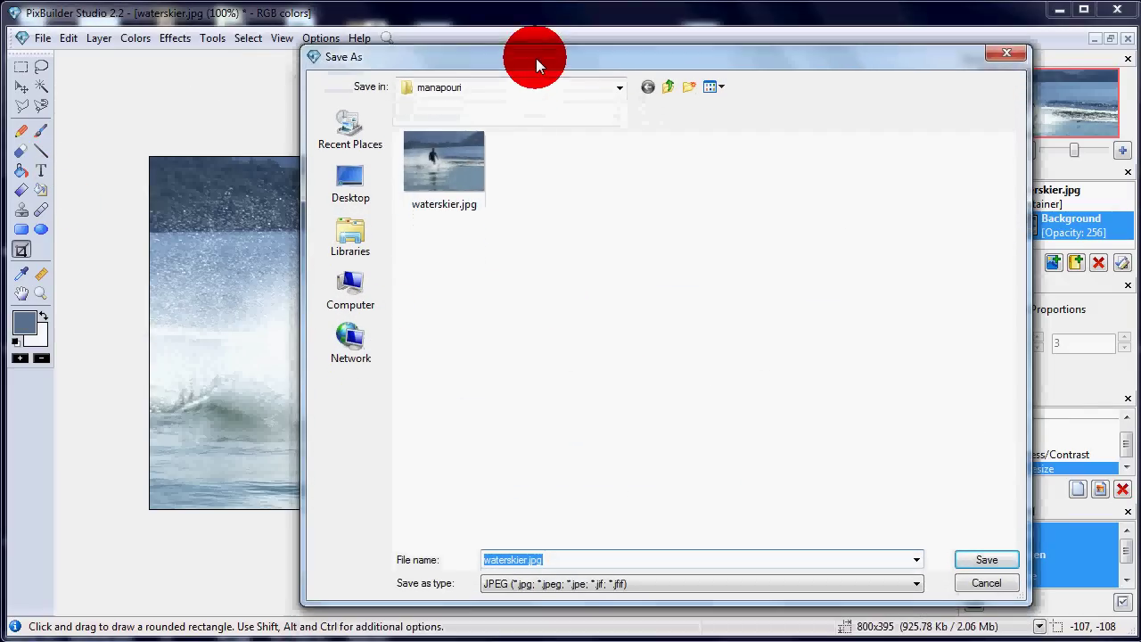
{"action": "left_click", "coordinate": [525, 554]}
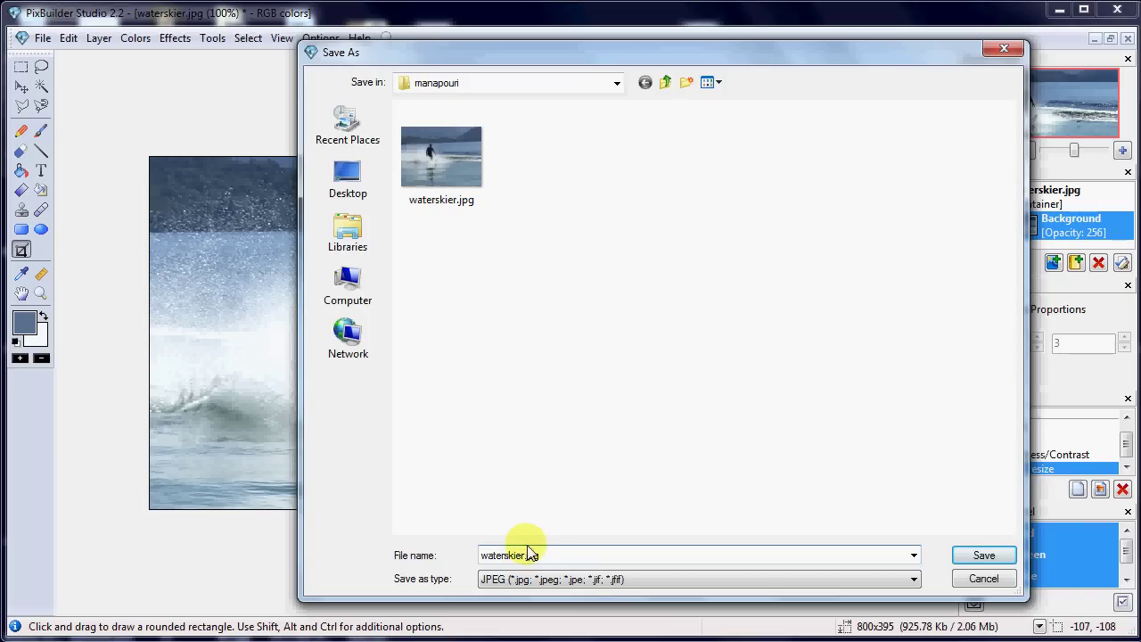
{"action": "type", "text": "5"}
{"action": "key", "text": "Delete"}
{"action": "key", "text": "BackSpace"}
{"action": "type", "text": "800"}
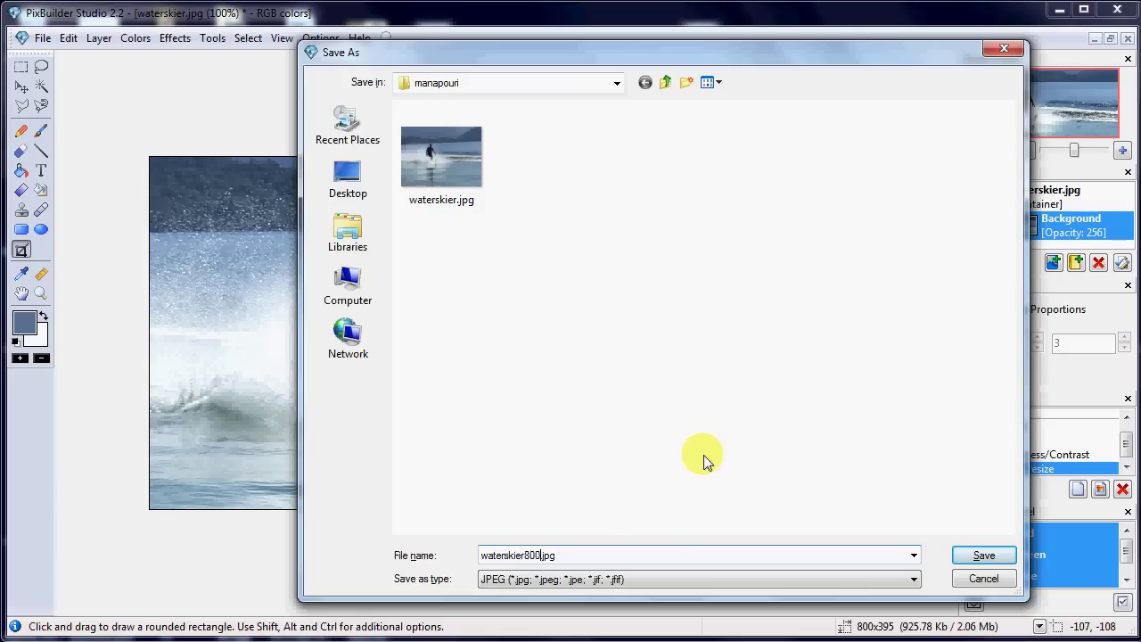
{"action": "left_click", "coordinate": [964, 556]}
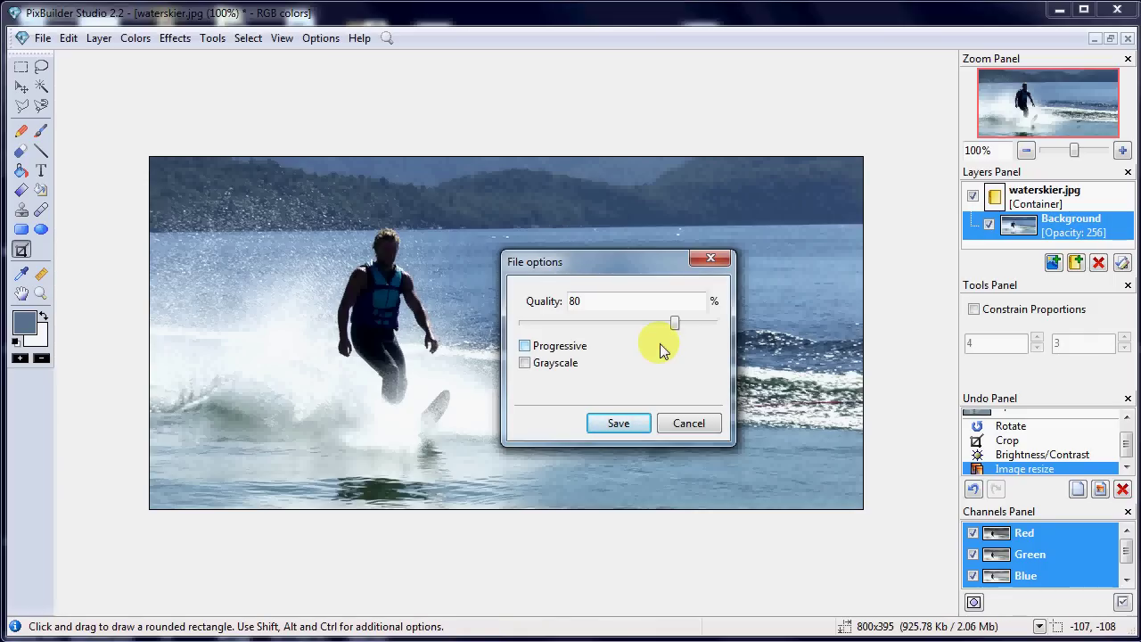
Keep JPEG quality at 80 and complete saving waterskier800.jpg.
{"action": "mouse_move", "coordinate": [672, 322]}
{"action": "left_mouse_down"}
{"action": "mouse_move", "coordinate": [547, 329]}
{"action": "mouse_move", "coordinate": [736, 330]}
{"action": "mouse_move", "coordinate": [676, 336]}
{"action": "left_mouse_up"}
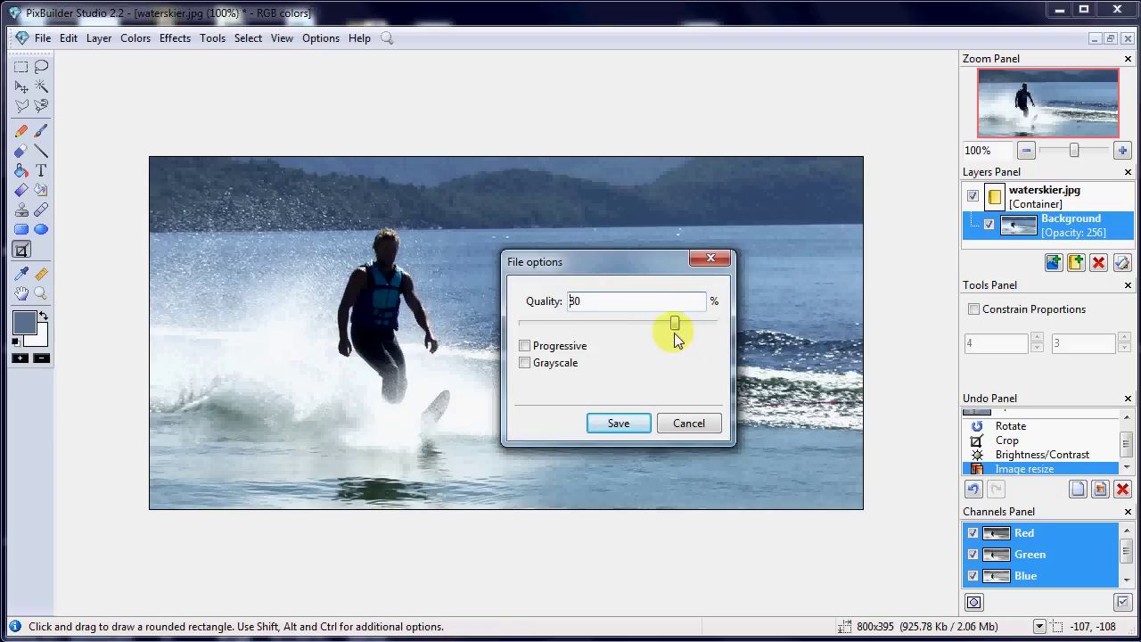
{"action": "left_click", "coordinate": [619, 425]}
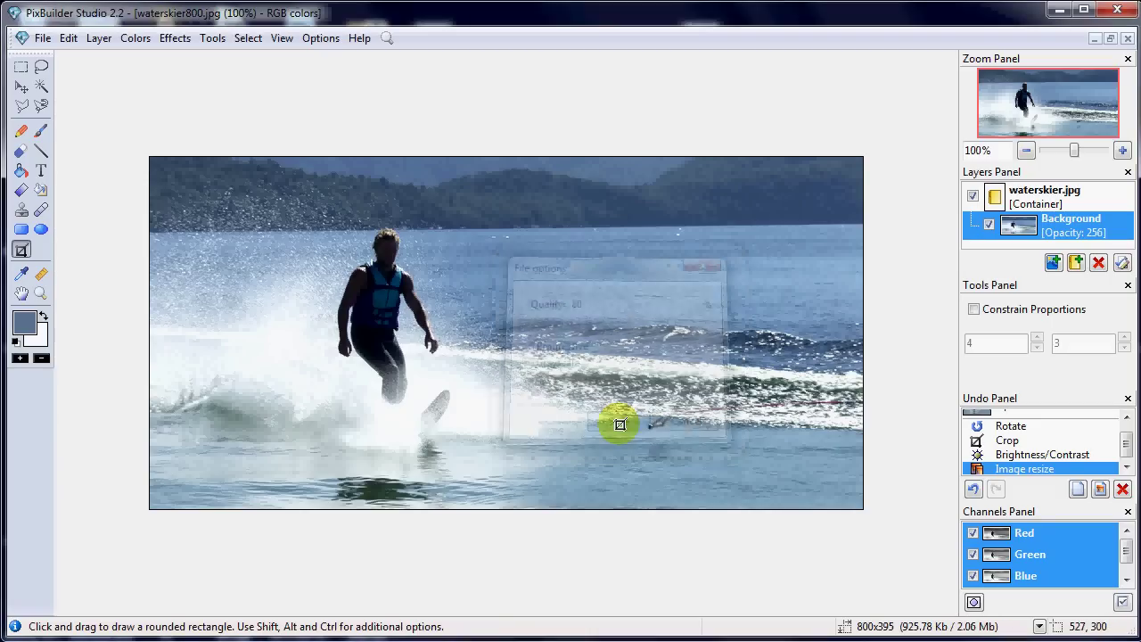